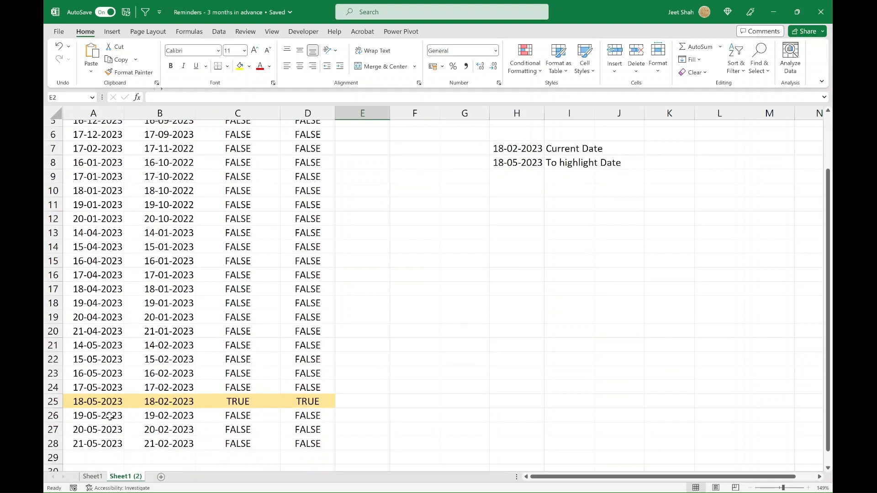
Step: Examine the highlighted 18-05-2023 row and the EDATE formula that shifts its date back three months
left_click(173, 400)
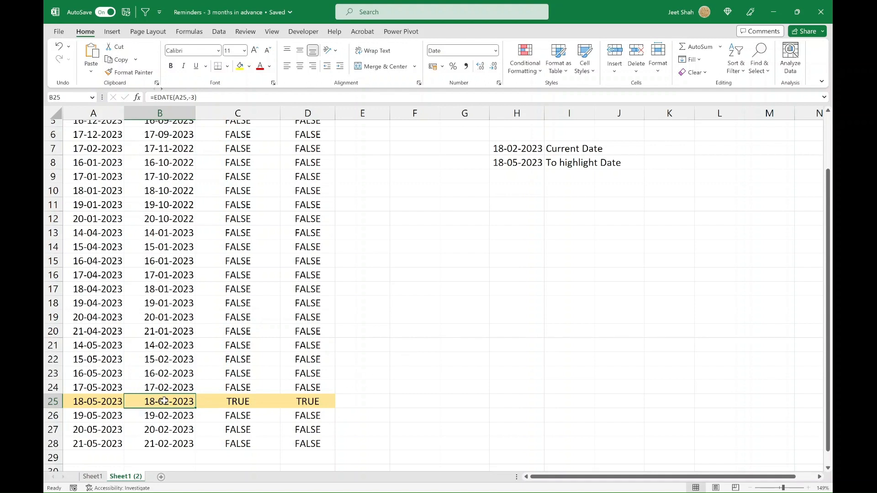
left_click(101, 401)
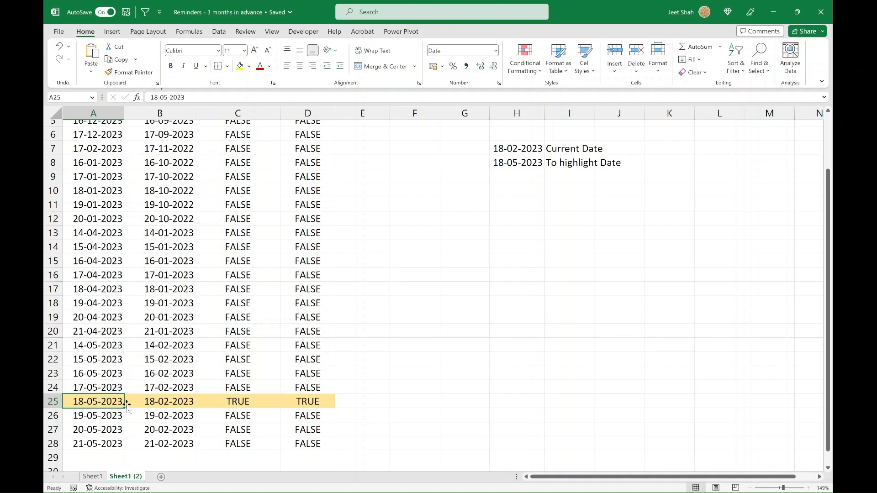
scroll(371, 248, "up", 2)
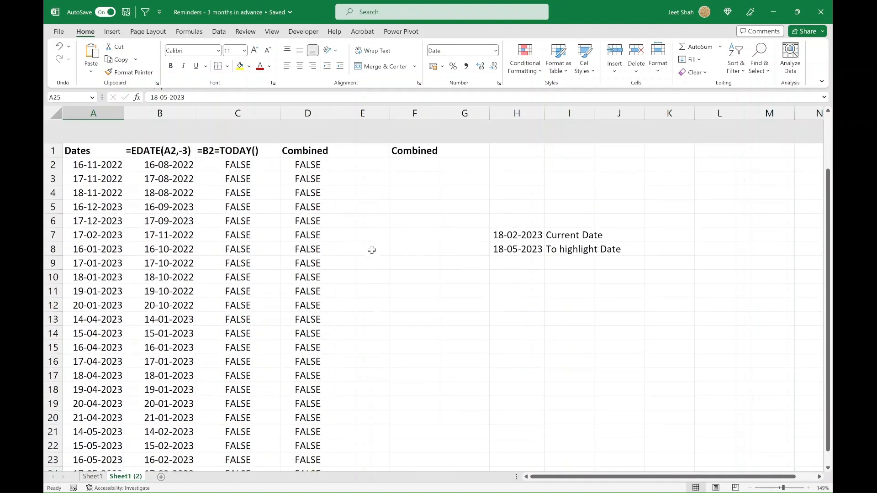
left_click(355, 143)
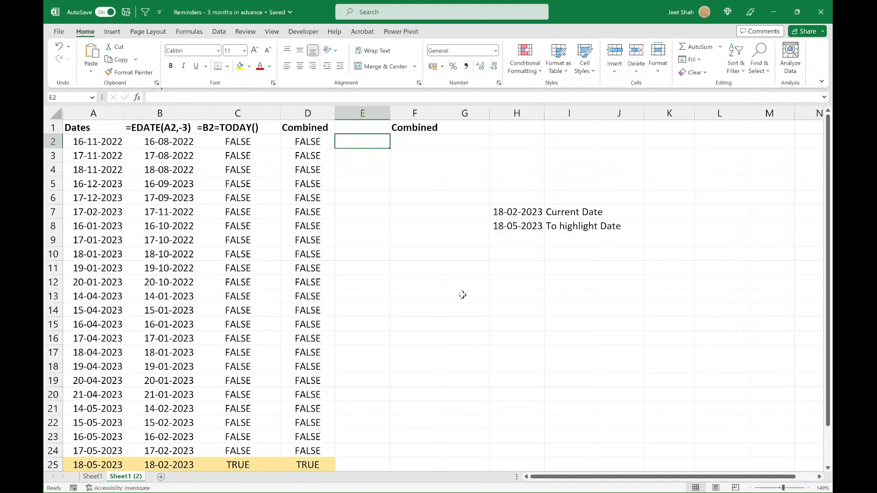
left_click(456, 280)
scroll(457, 282, "down", 1)
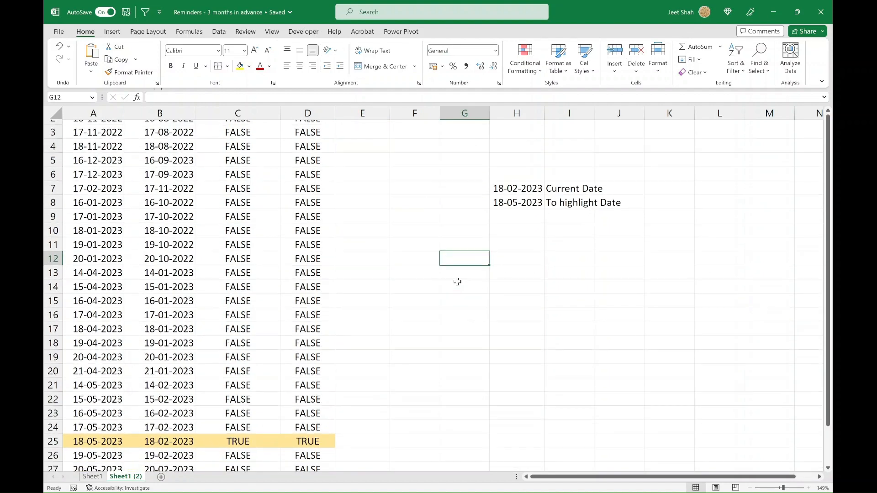
scroll(457, 281, "up", 1)
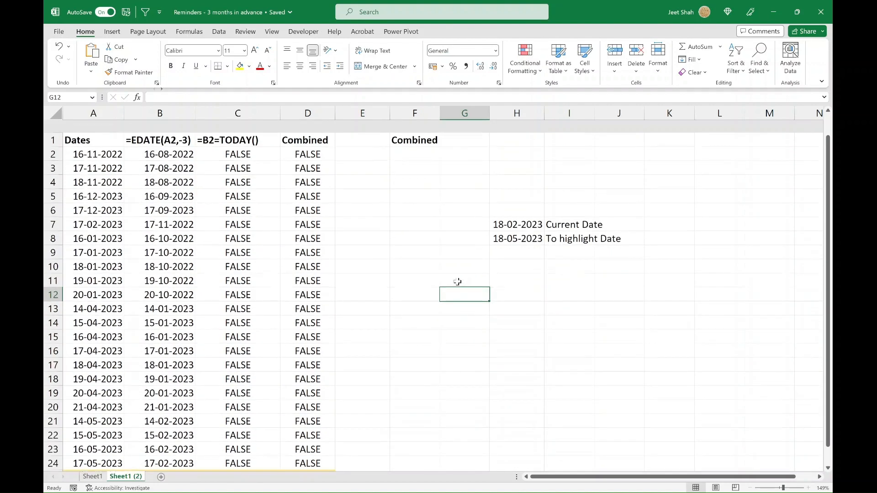
left_click(149, 142)
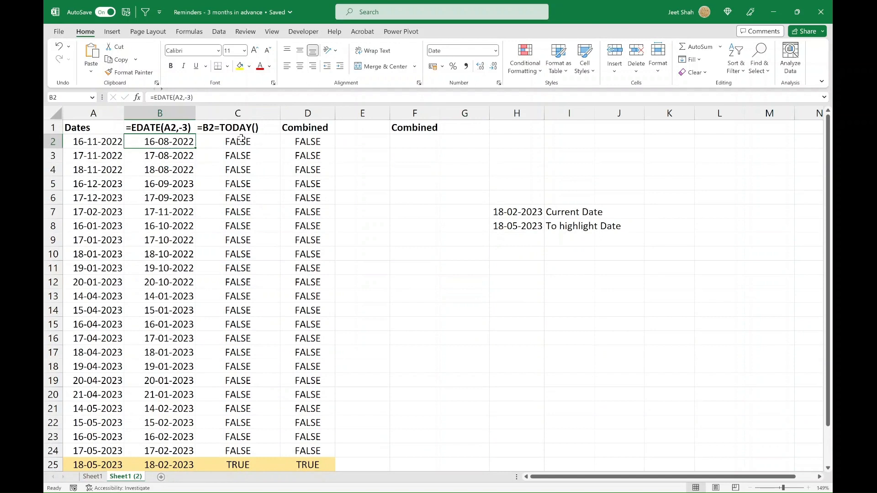
Step: Inspect the parts of the combined EDATE and TODAY formula in D2 without changing it
double_click(310, 142)
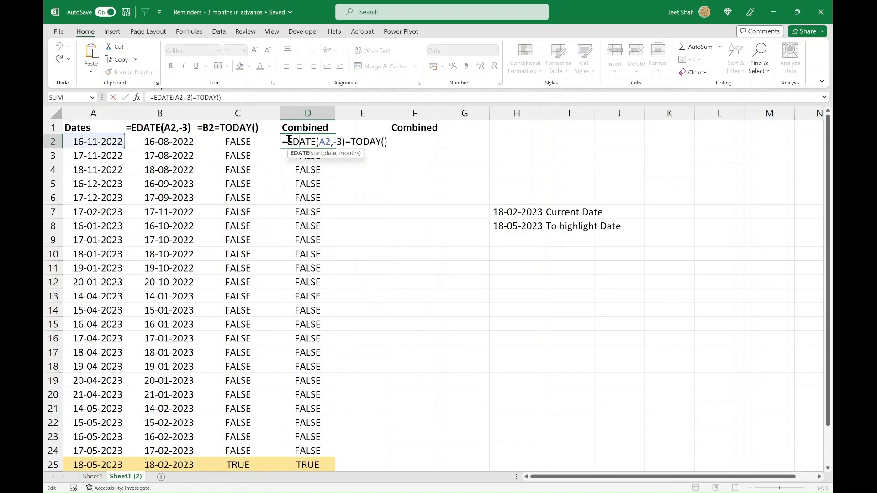
left_click_drag(289, 142, 392, 143)
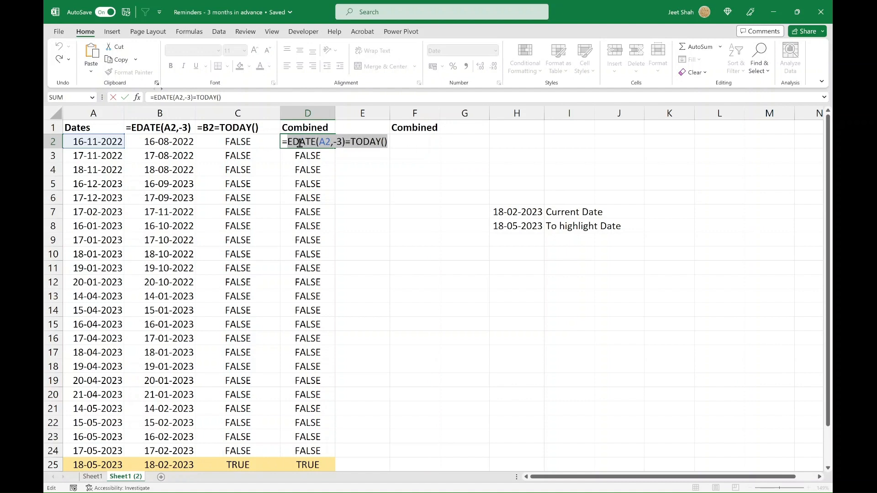
left_click(334, 139)
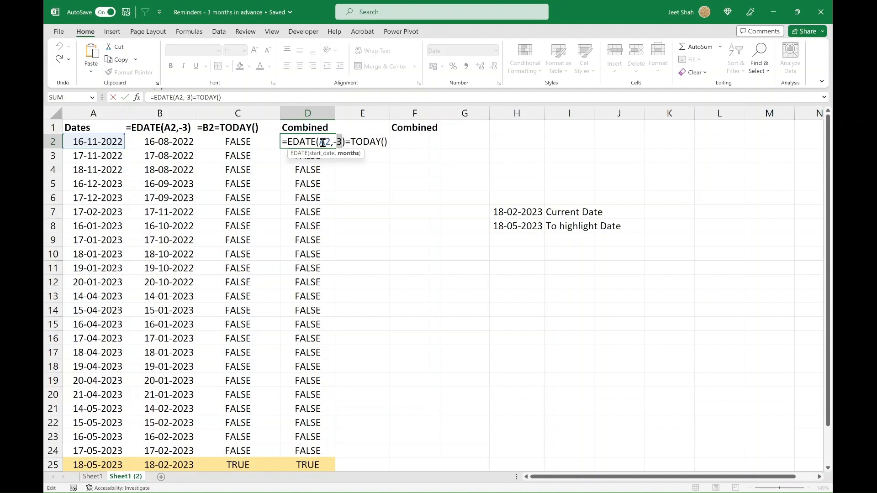
left_click(322, 142)
left_click(342, 141)
key("Escape")
Step: Copy the D2 formula without its equals sign and paste it as text into H2
double_click(304, 142)
left_click_drag(288, 142, 472, 138)
key("ctrl+c")
key("Tab")
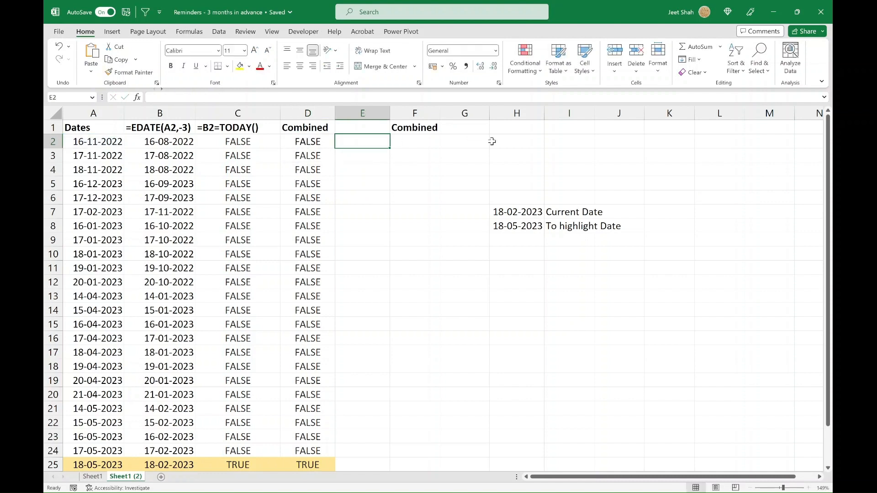
left_click(515, 137)
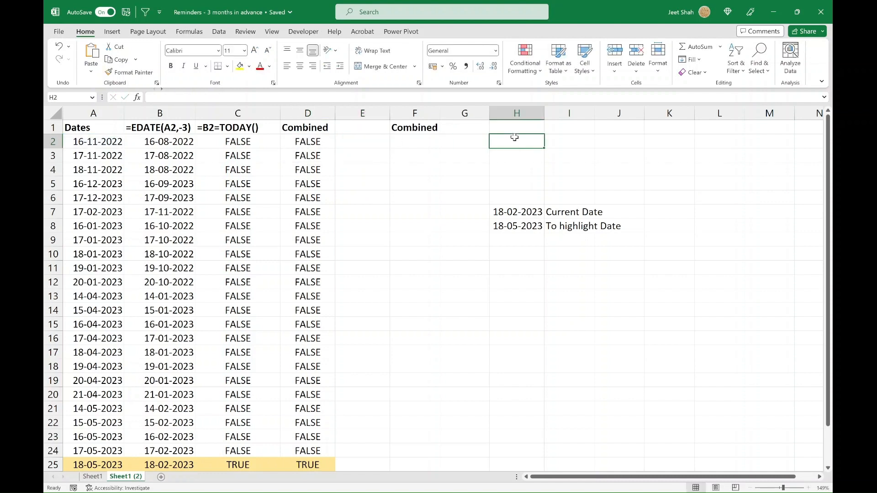
key("ctrl+v")
key("Return")
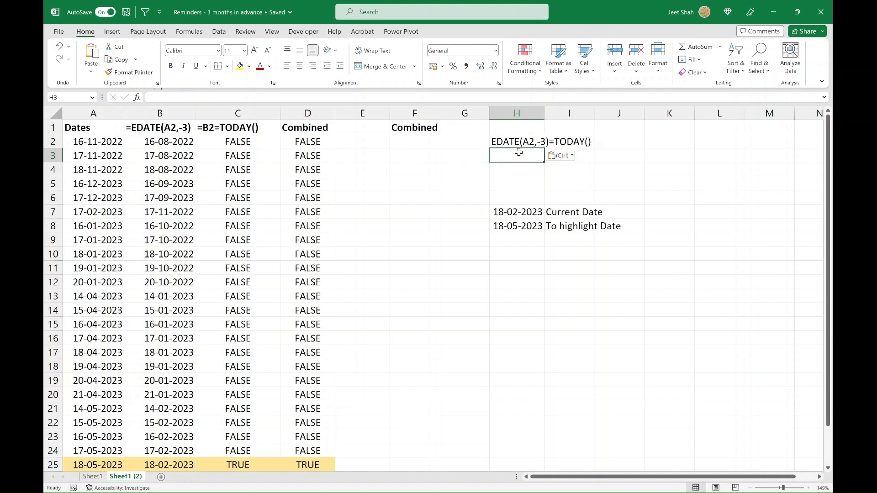
Step: Edit the condition in H2 to read EDATE(A2,-3)>=TODAY()-3
left_click(517, 141)
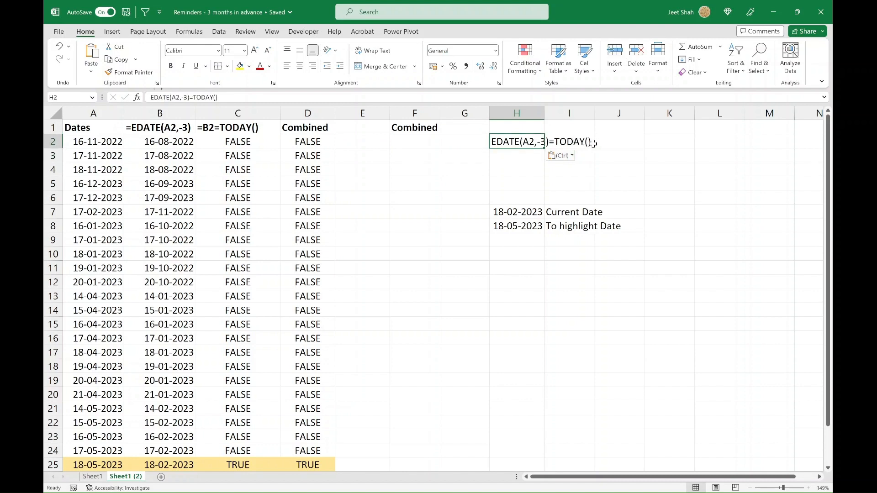
double_click(522, 142)
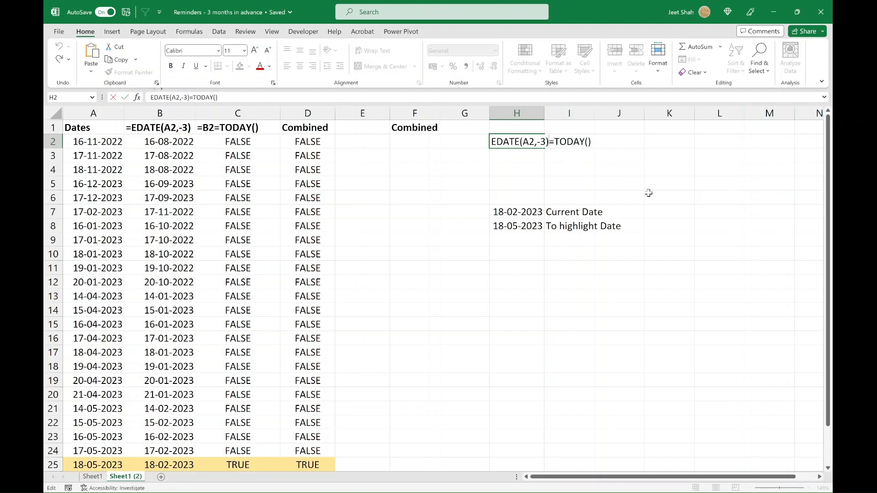
type(">")
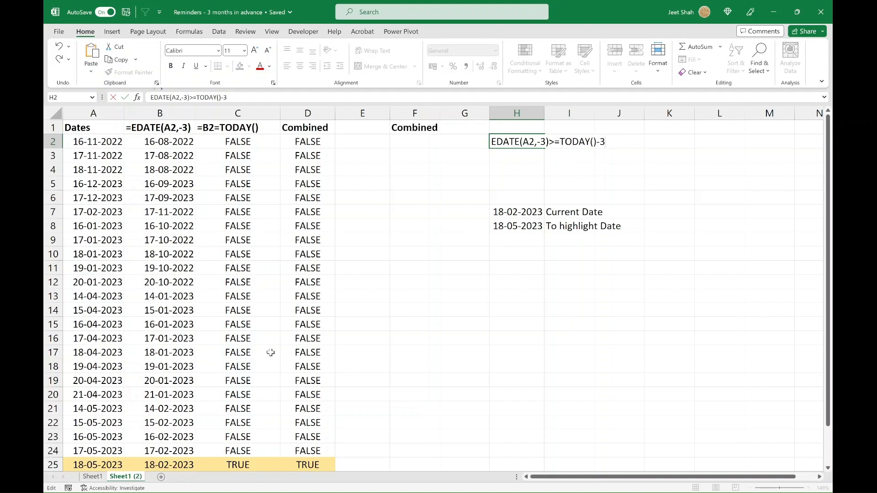
scroll(221, 381, "down", 2)
scroll(221, 380, "up", 1)
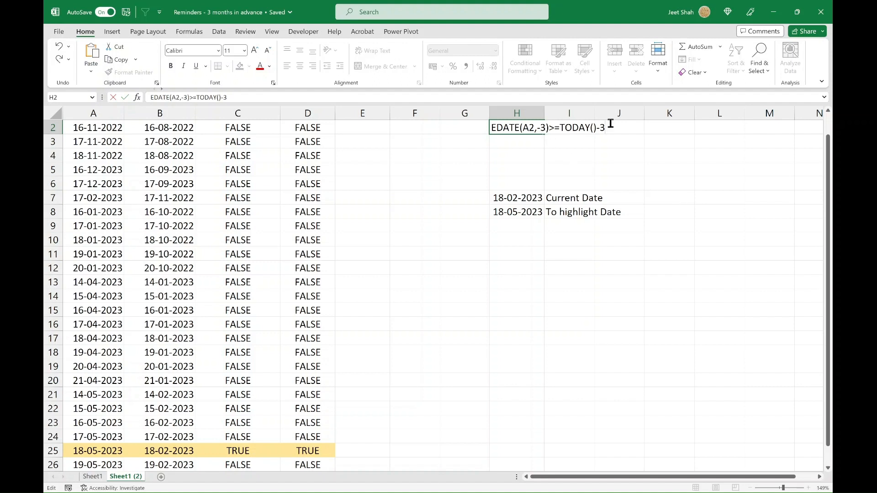
key("Return")
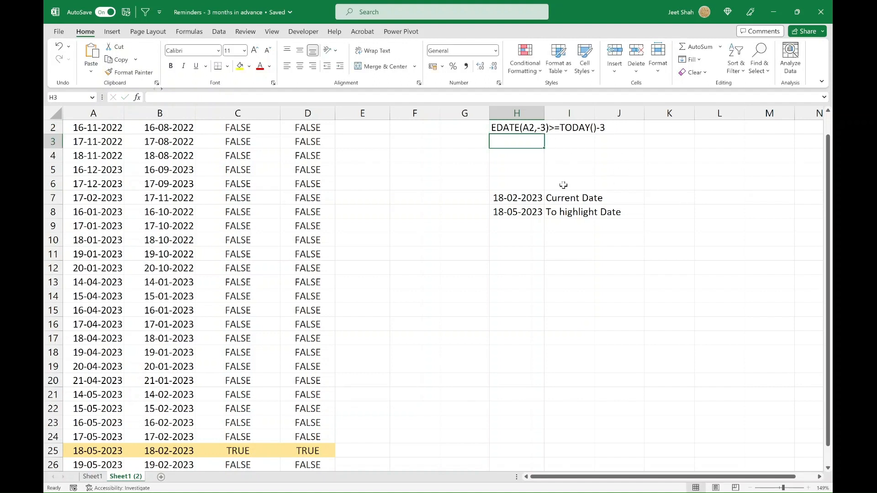
Step: Paste the copied condition text EDATE(A2,-3)=TODAY() into H3
key("Up")
left_click(514, 143)
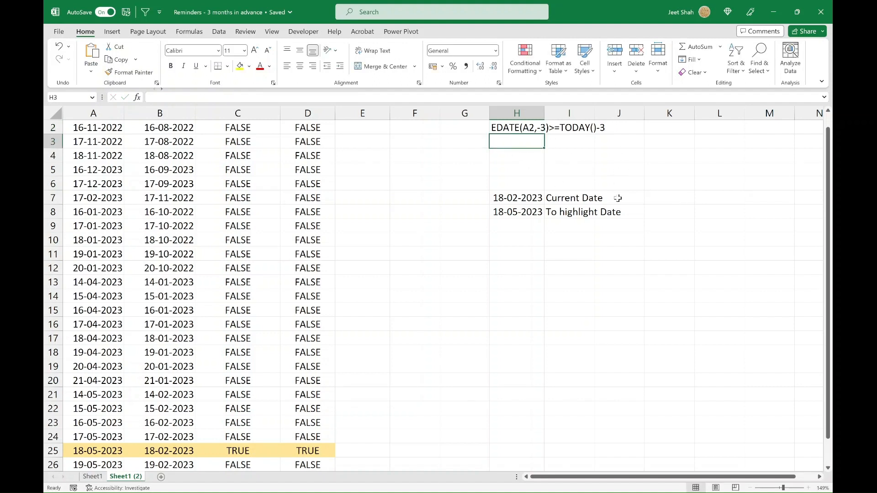
key("ctrl+v")
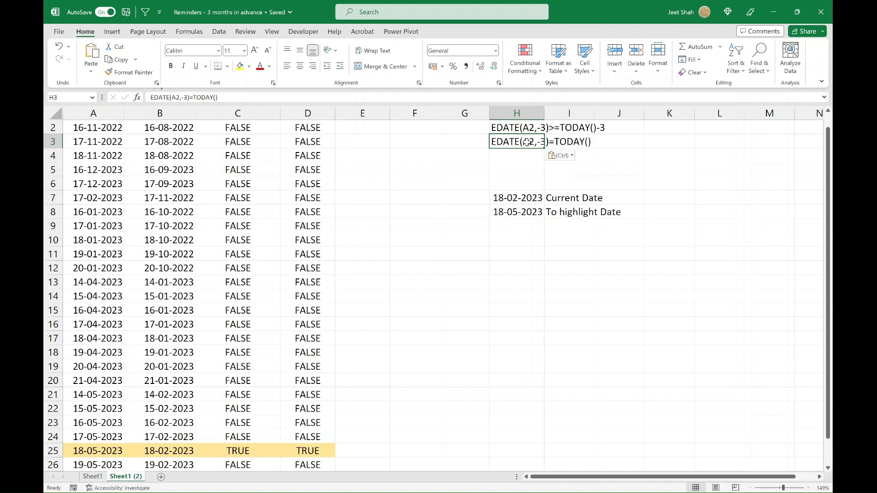
Step: Edit the condition in H3 to read EDATE(A2,-3)<=TODAY()+2
scroll(466, 247, "down", 1)
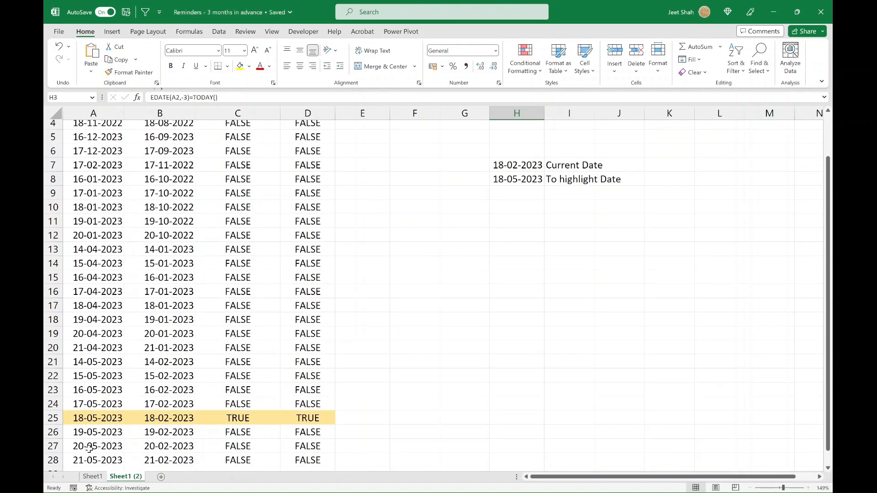
scroll(399, 291, "up", 1)
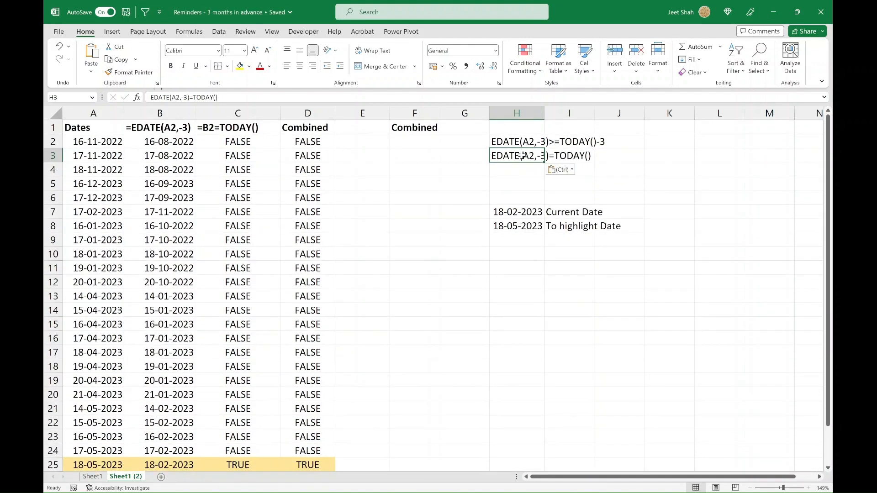
double_click(522, 155)
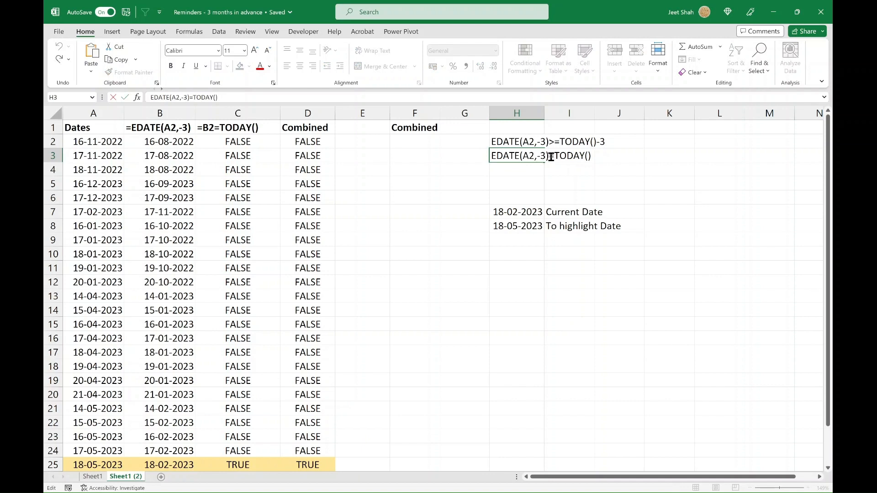
type("<")
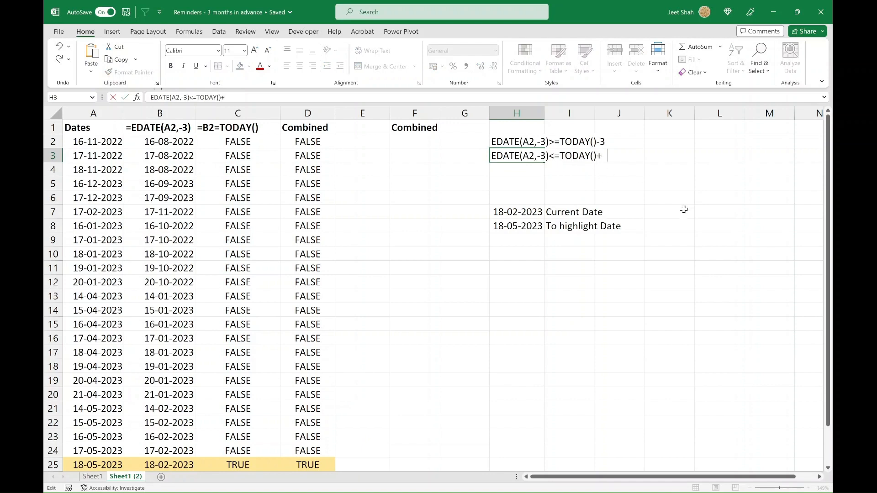
key("Return")
key("Up")
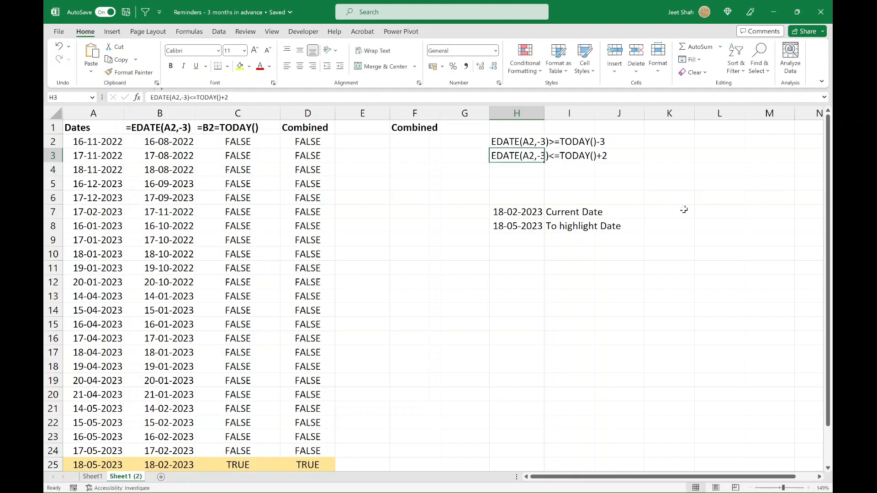
Step: Compare the two conditions in H2 and H3 with the dates around 18-05-2023 in column A
left_click(517, 142)
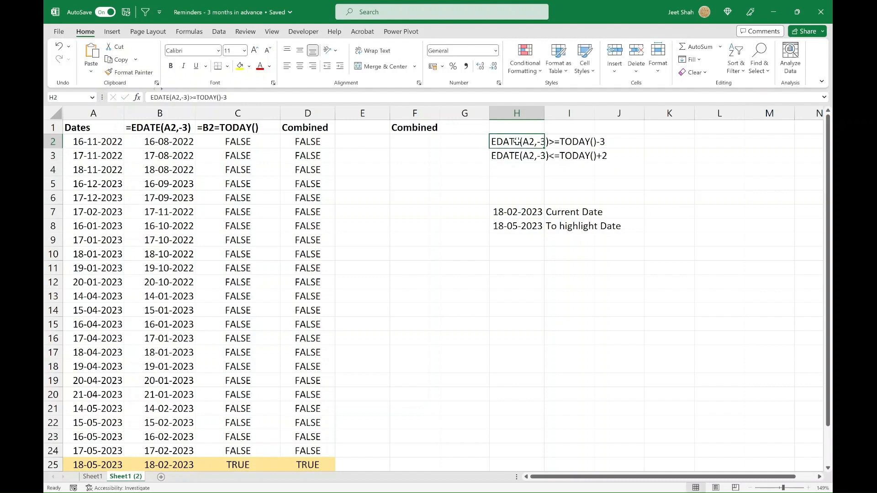
left_click(522, 156)
left_click(501, 141)
scroll(323, 363, "down", 2)
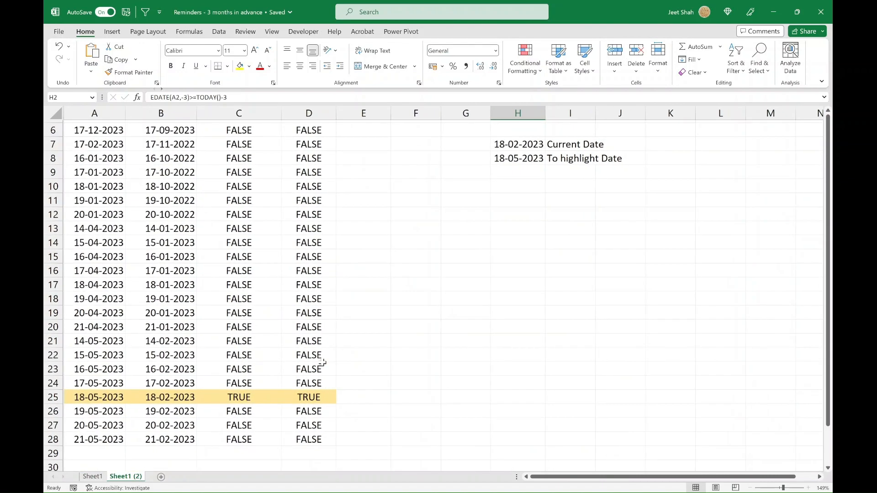
left_click_drag(89, 369, 90, 394)
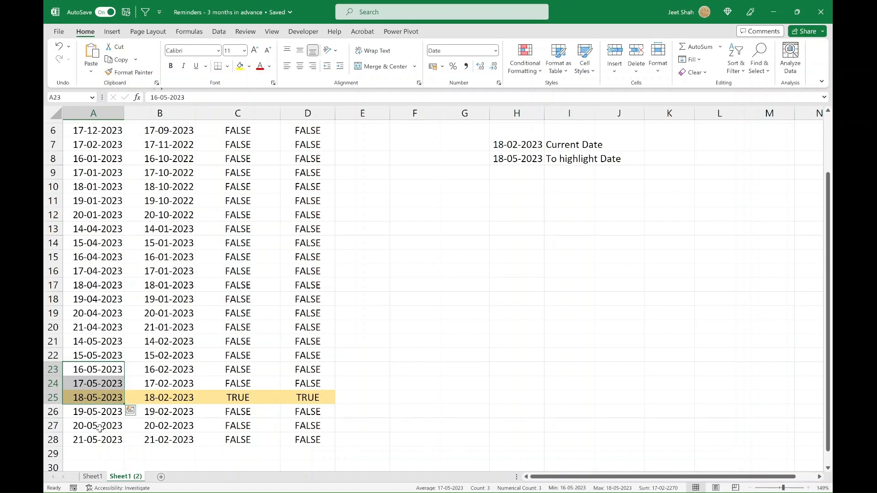
scroll(96, 423, "up", 2)
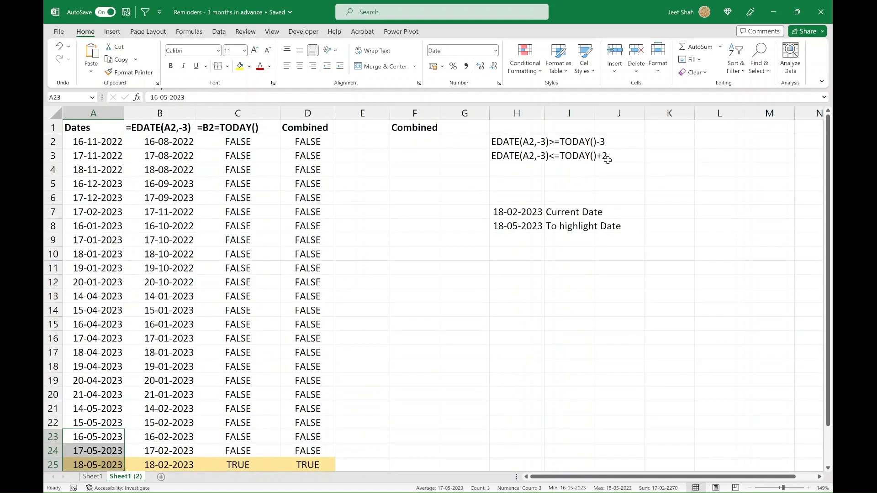
scroll(326, 237, "down", 2)
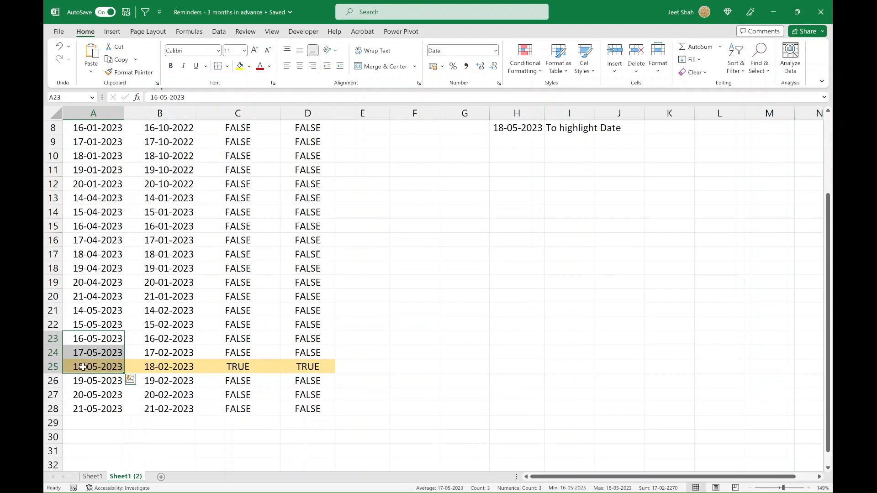
left_click(83, 367)
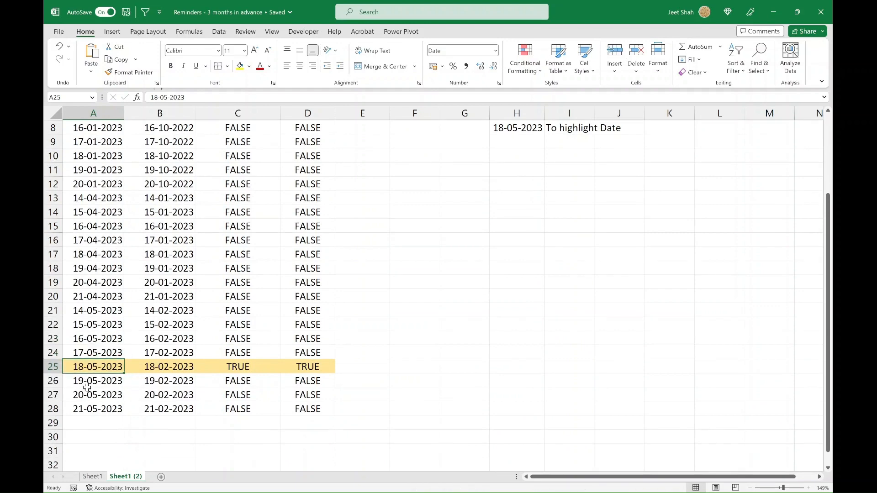
left_click_drag(86, 382, 85, 365)
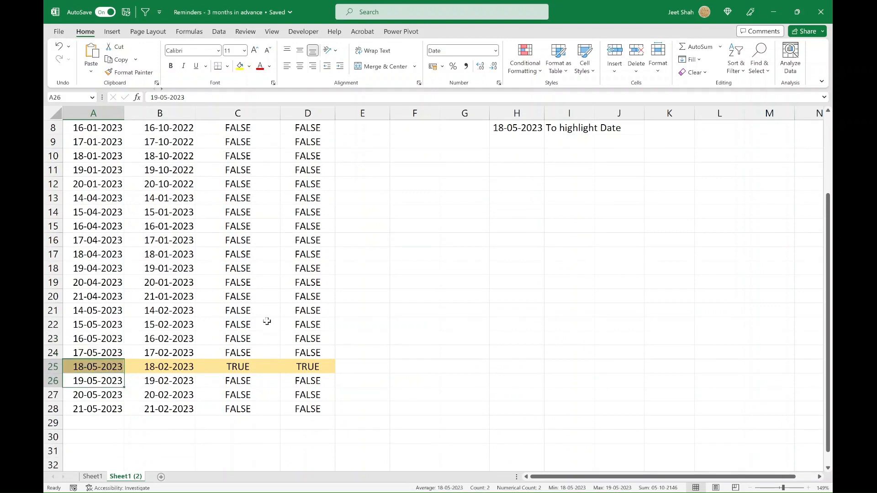
scroll(267, 321, "up", 2)
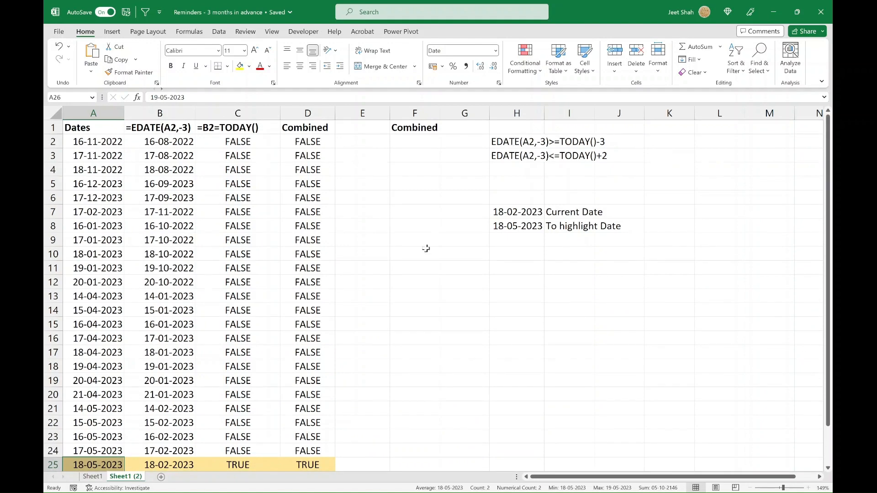
scroll(209, 350, "down", 1)
scroll(210, 350, "up", 1)
left_click(88, 432)
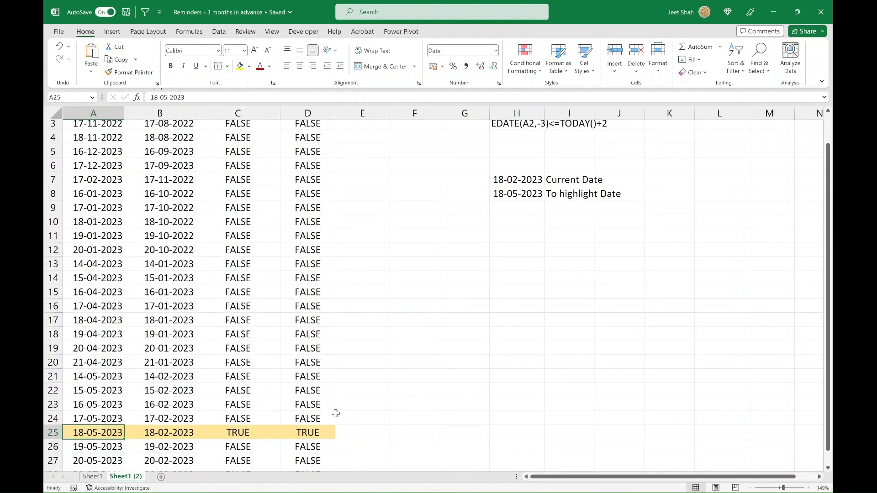
scroll(430, 295, "up", 1)
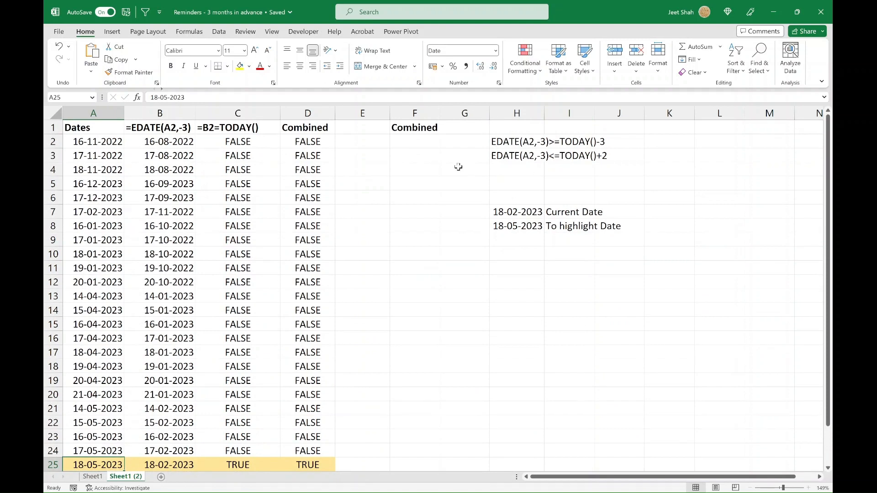
left_click(350, 139)
key("Right")
type("=and")
key("Tab")
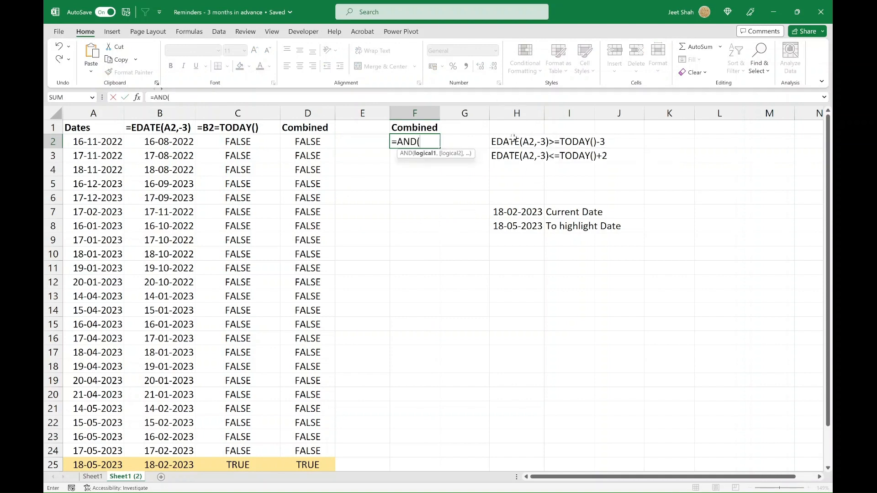
key("Escape")
Step: Copy the condition text EDATE(A2,-3)>=TODAY()-3 from inside cell H2
left_click(500, 141)
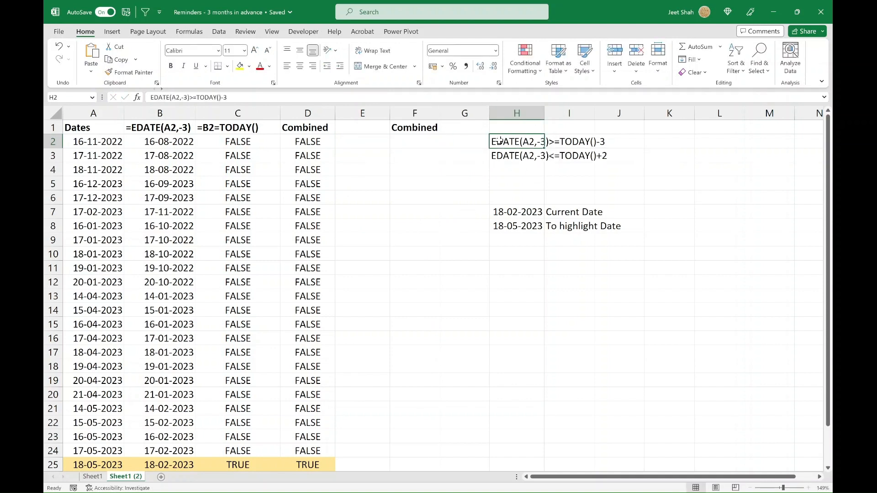
key("ctrl+c")
key("Escape")
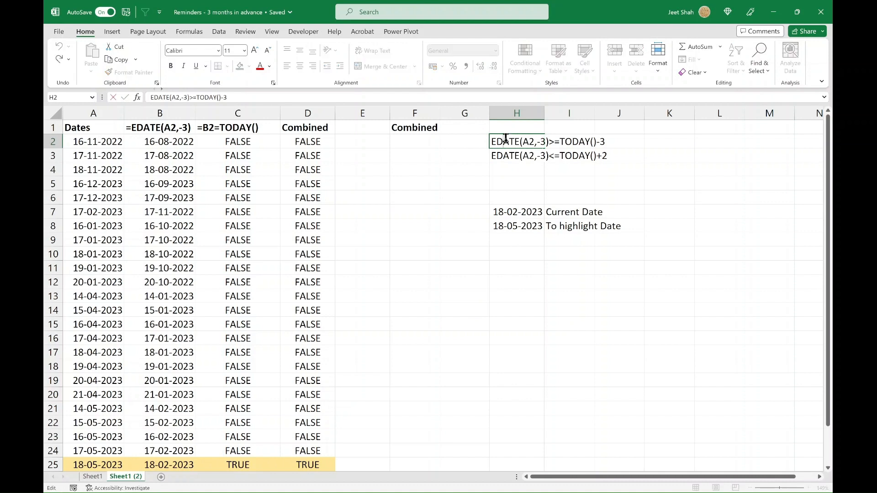
key("ctrl+c")
key("Escape")
key("Down")
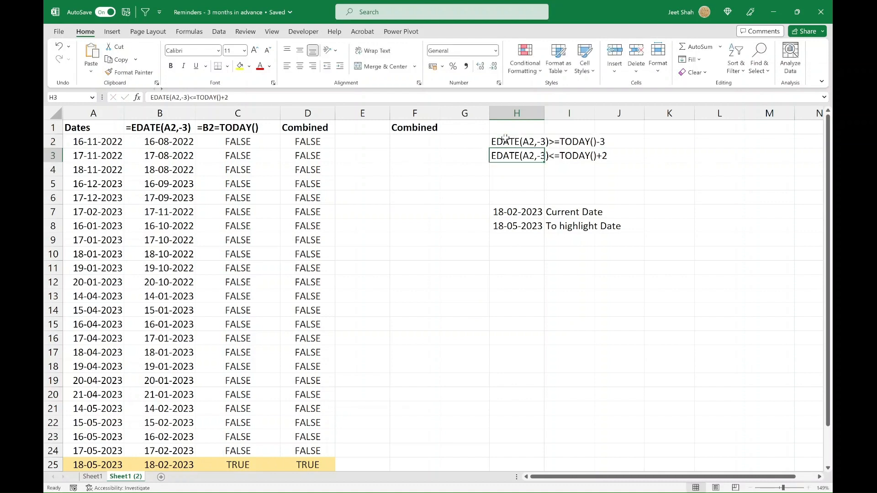
left_click(416, 138)
type("=")
key("ctrl+v")
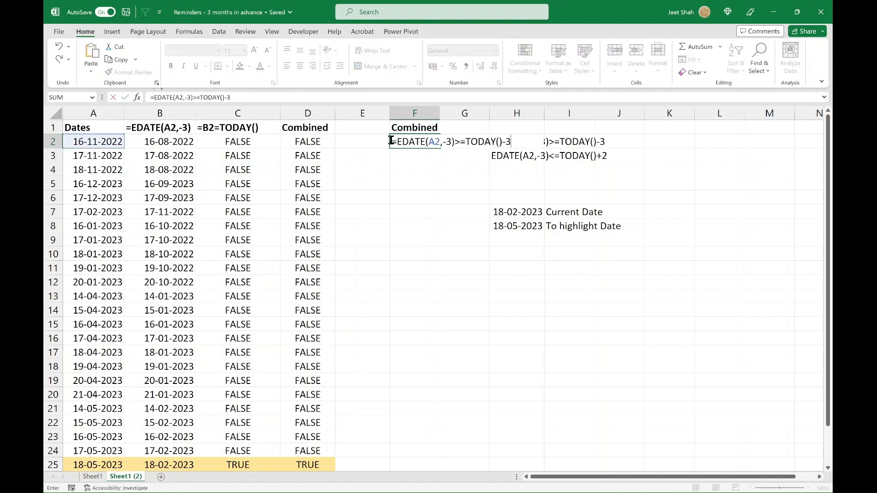
key("Escape")
Step: Start an AND in F2 with the copied condition plus a comma, storing it as text without the equals sign: AND(EDATE(A2,-3)>=TODAY()-3,
type("=and")
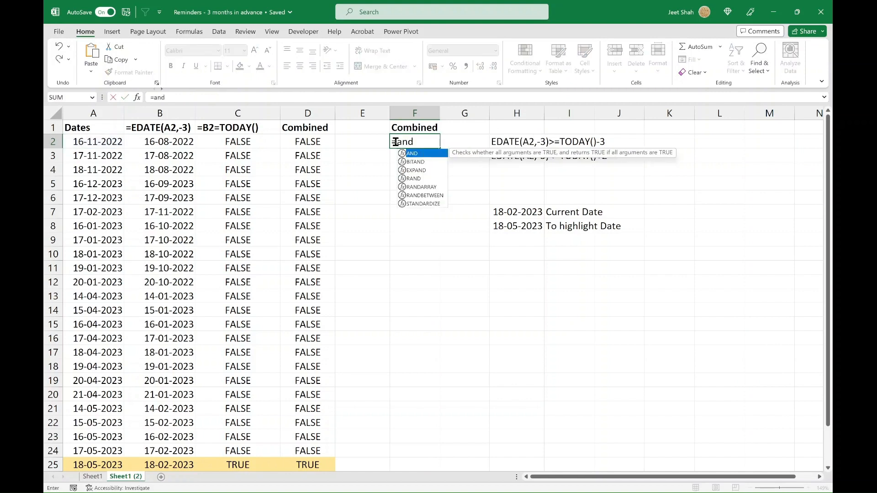
key("Tab")
key("ctrl+v")
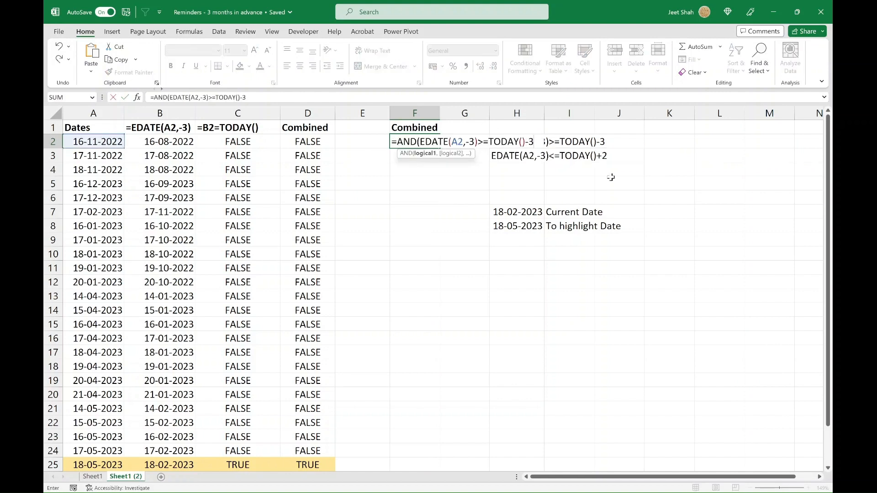
type(",")
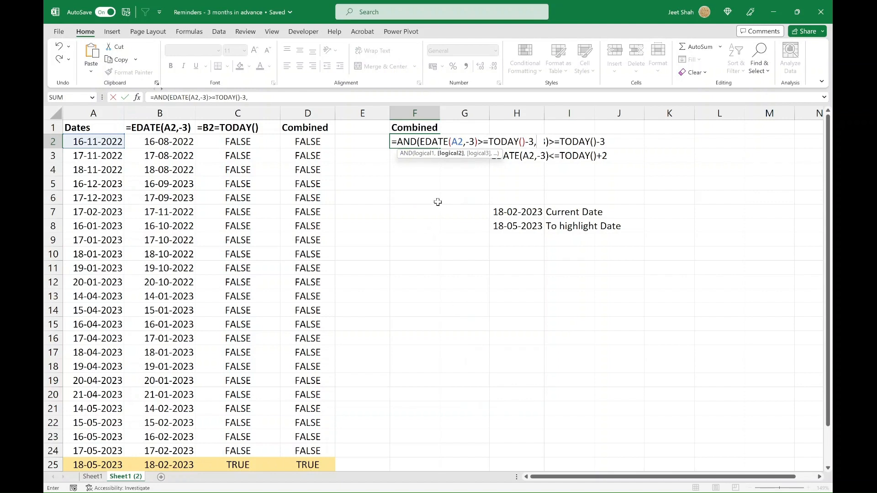
left_click(395, 142)
key("BackSpace")
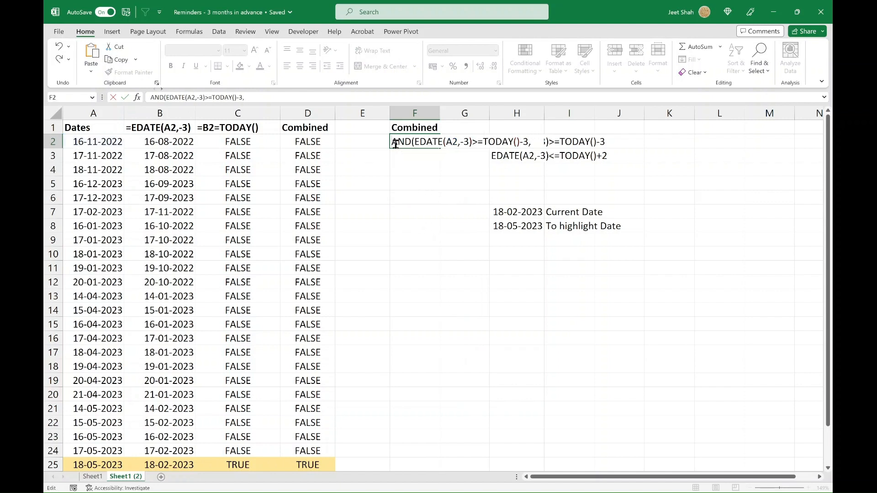
key("Return")
Step: Copy the condition text EDATE(A2,-3)<=TODAY()+2 from inside cell H3
left_click(518, 154)
key("ctrl+c")
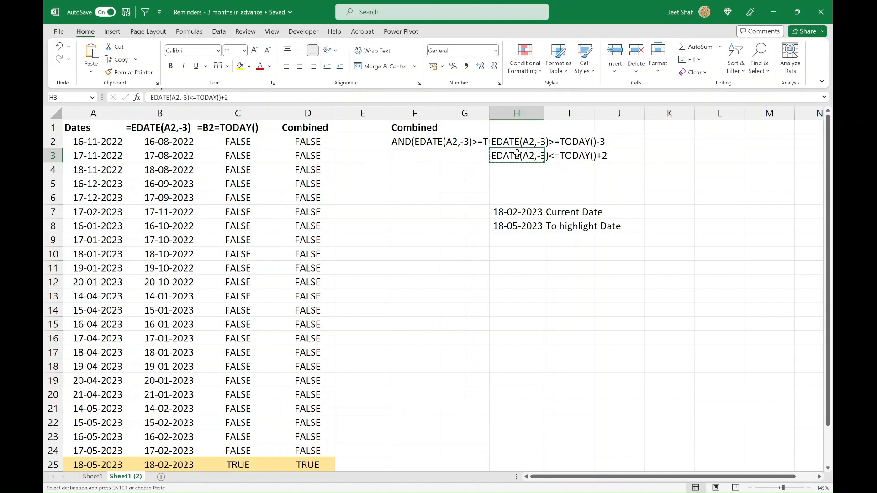
double_click(512, 158)
key("ctrl+a")
key("ctrl+c")
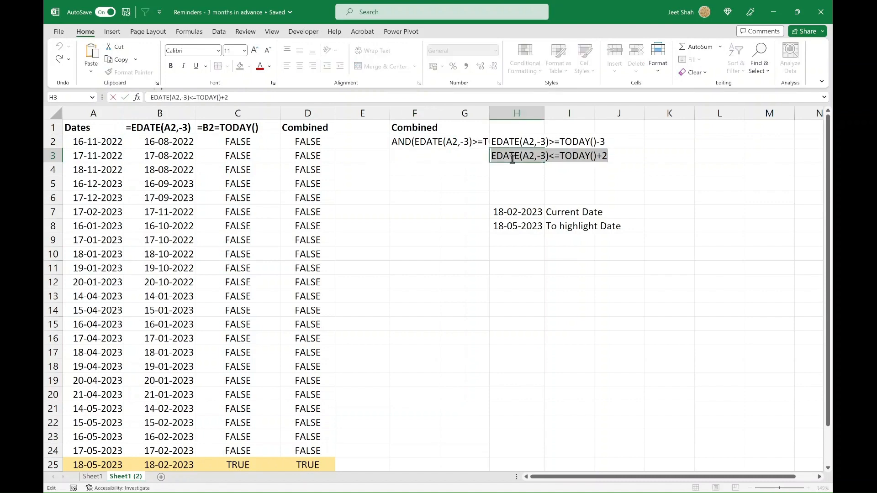
key("Escape")
Step: Complete the F2 formula as =AND(EDATE(A2,-3)>=TODAY()-3,EDATE(A2,-3)<=TODAY()+2)
double_click(403, 141)
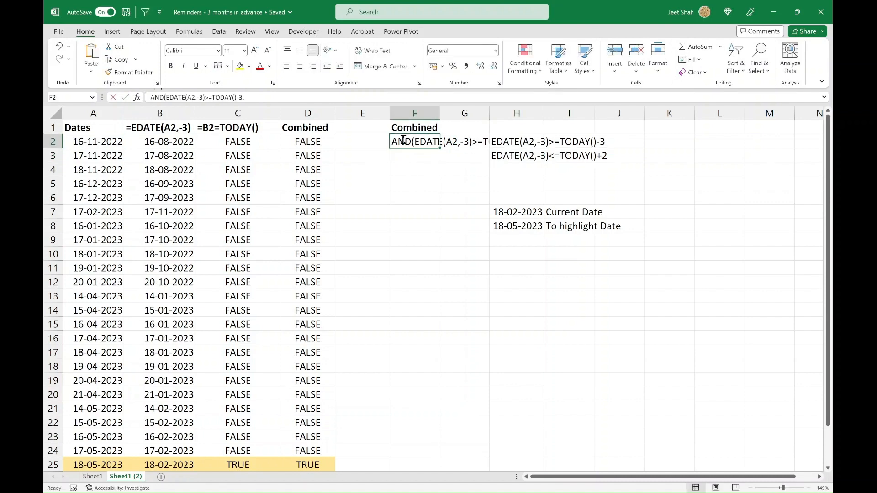
key("ctrl+v")
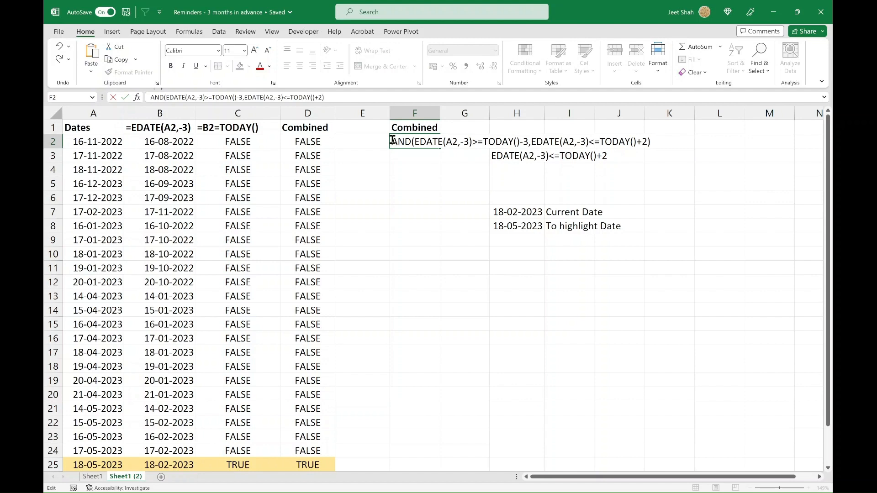
left_click(392, 141)
type("=")
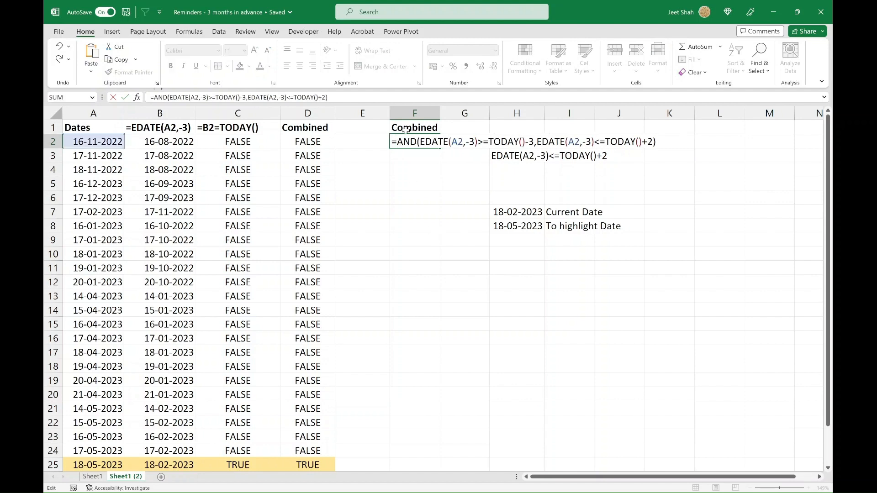
Step: Examine which parts of the F2 formula form the first and second logical arguments of AND
left_click(425, 142)
left_click(428, 152)
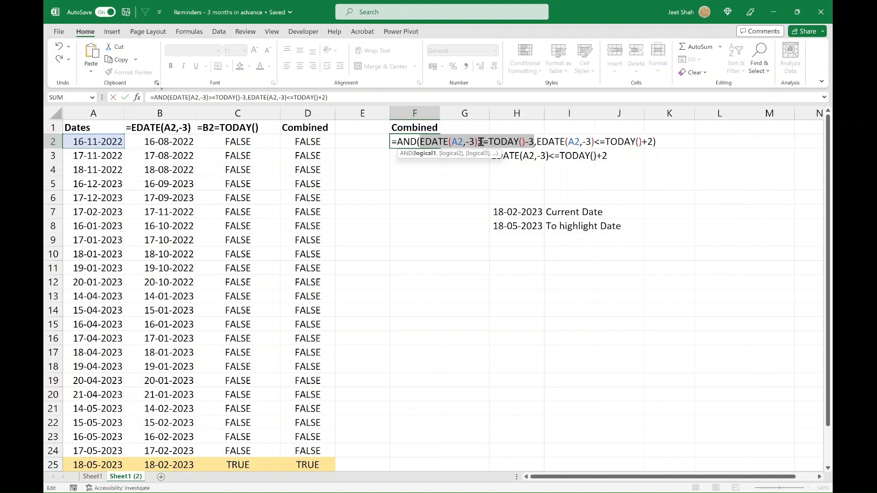
left_click(450, 153)
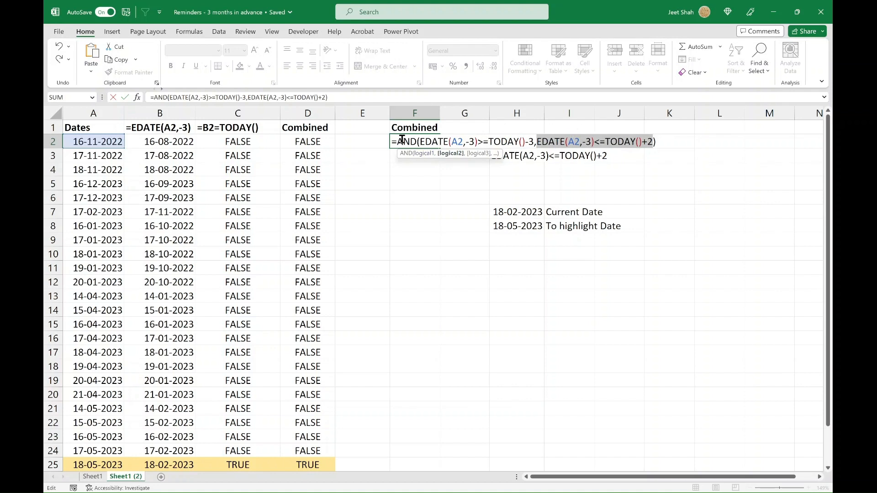
left_click(421, 153)
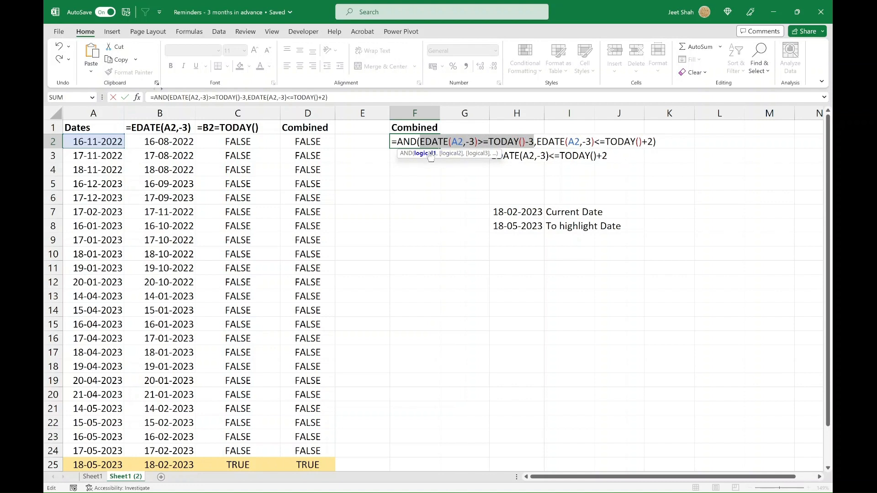
left_click(452, 154)
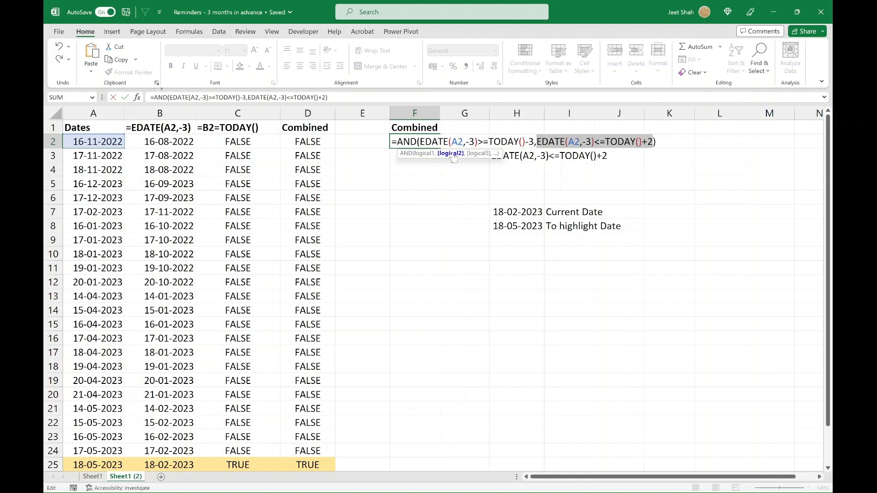
left_click(420, 154)
left_click(449, 154)
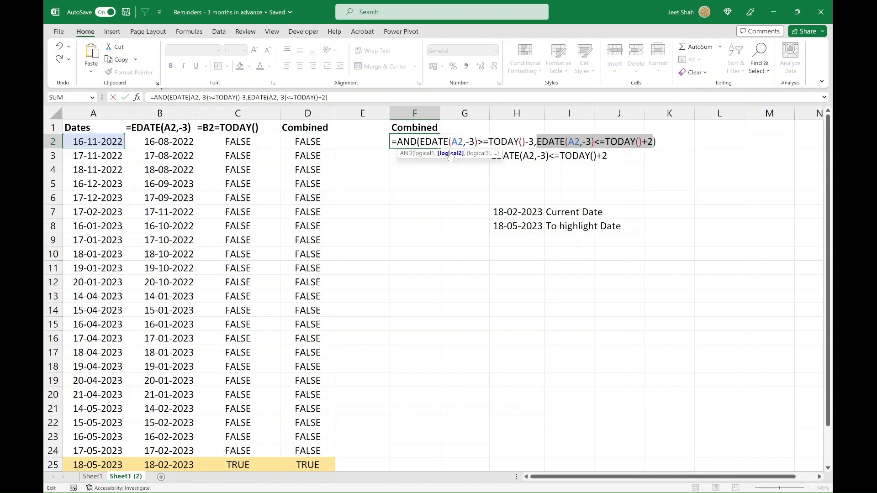
left_click(426, 154)
Step: Commit the combined formula in F2, fill it down to F28 and review the results against the dates
key("ctrl+Return")
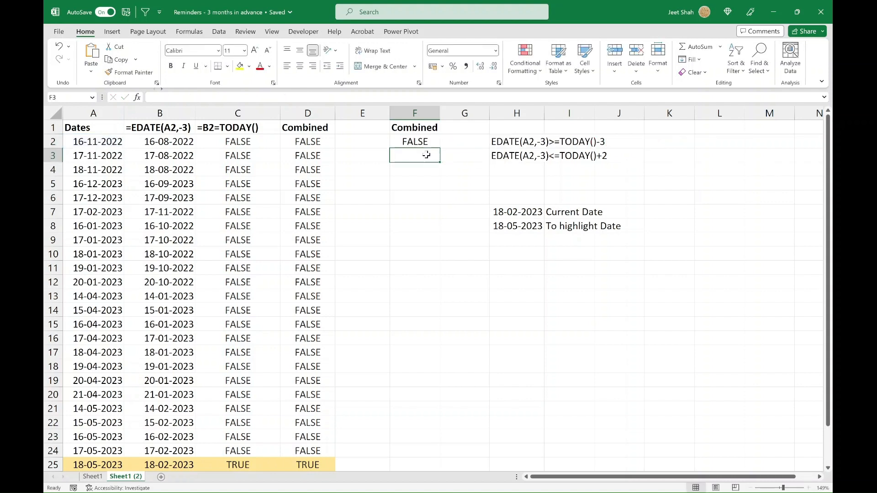
double_click(439, 149)
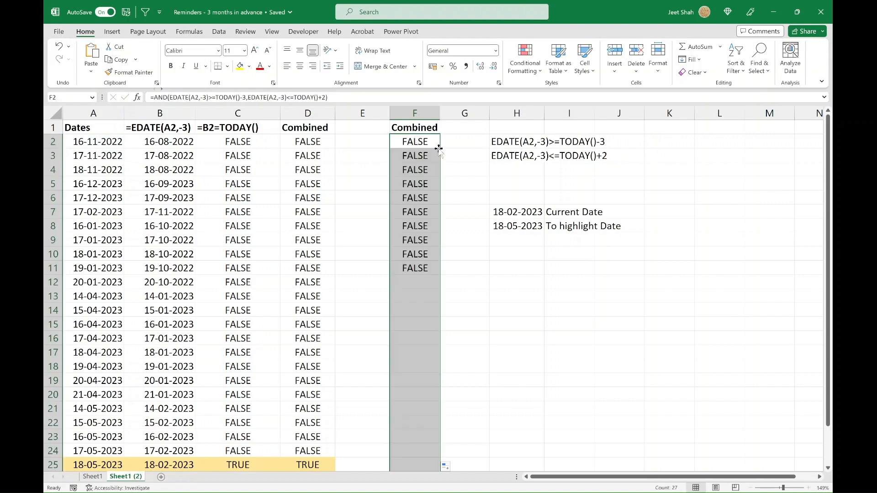
scroll(408, 336, "down", 3)
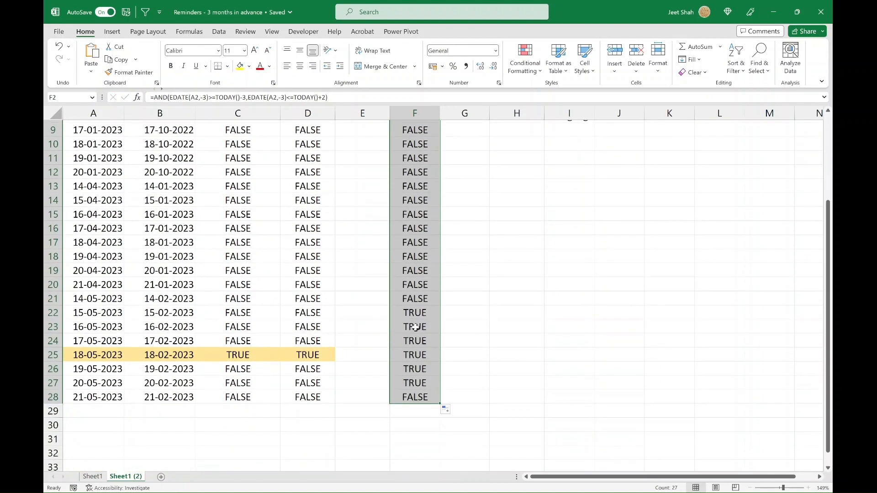
left_click_drag(416, 327, 415, 382)
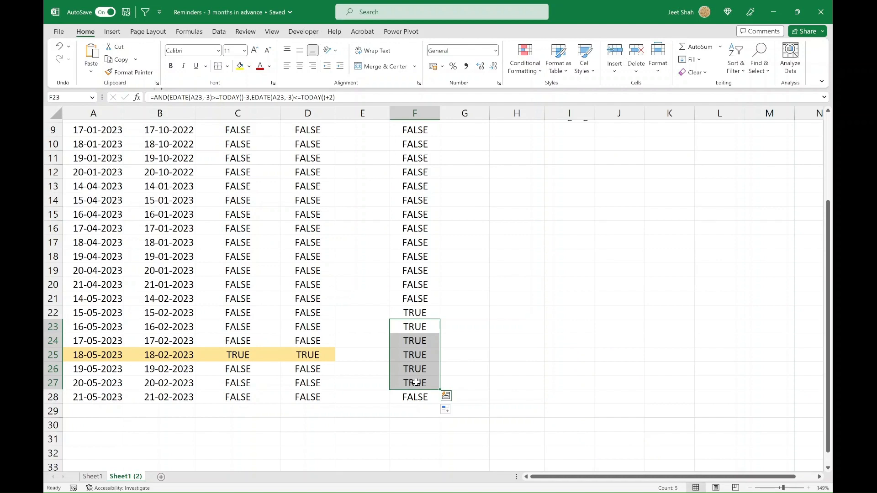
key("shift+space")
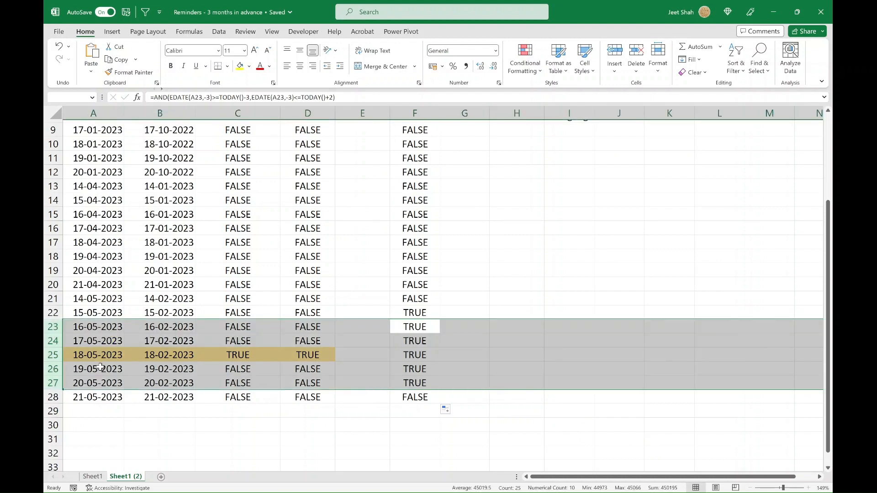
left_click_drag(420, 200, 422, 251)
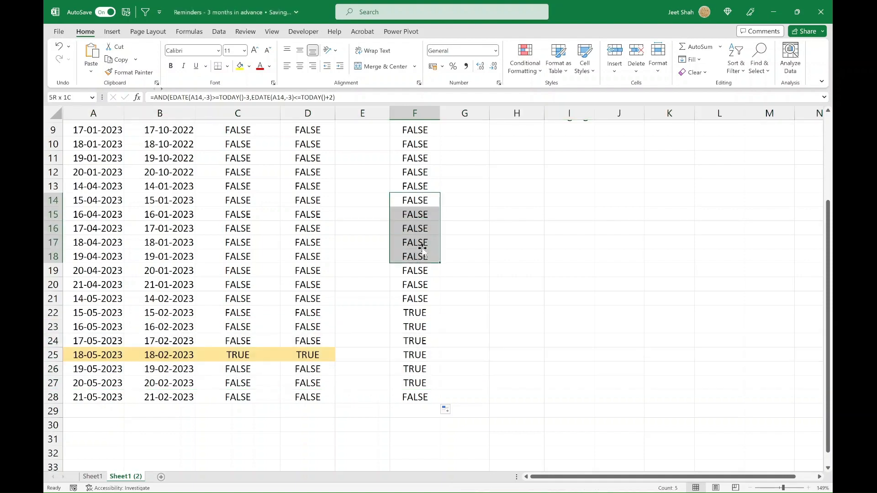
Step: Change the upper limit in F2 to TODAY()+3, refill the formula down to F28 and review rows 22 to 28
scroll(422, 251, "up", 3)
double_click(414, 142)
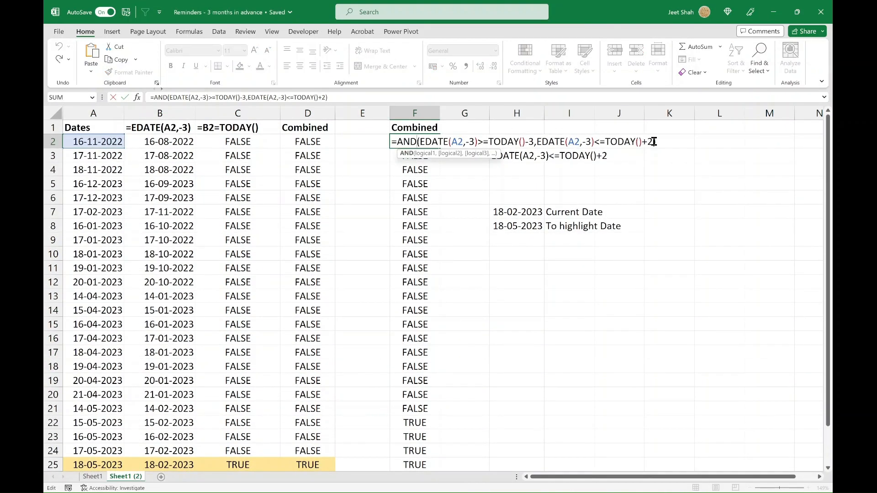
left_click_drag(649, 141, 652, 142)
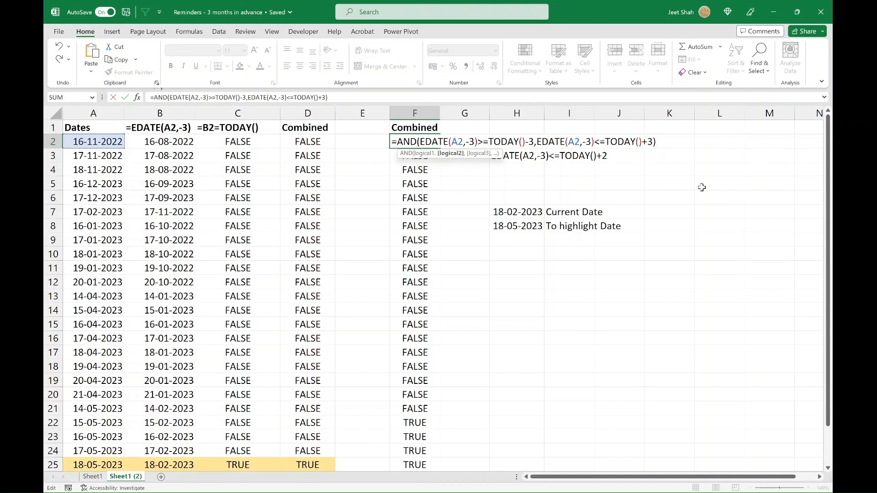
key("ctrl+Return")
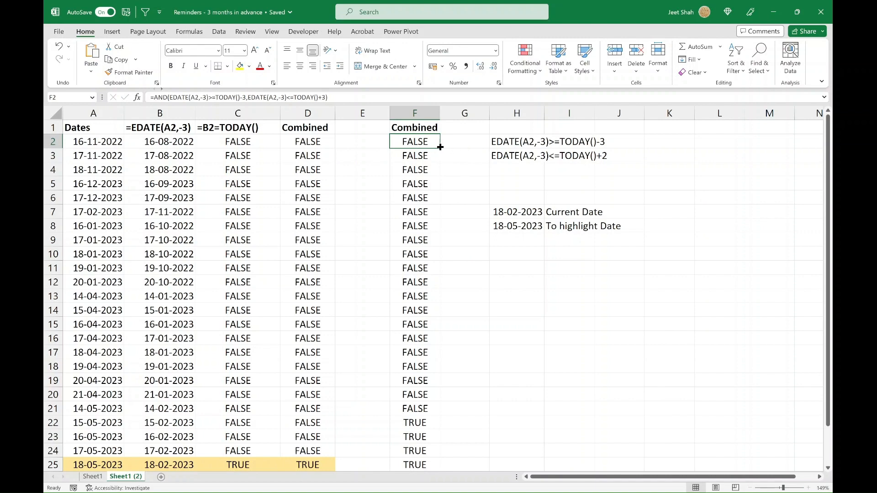
double_click(440, 147)
scroll(418, 301, "down", 3)
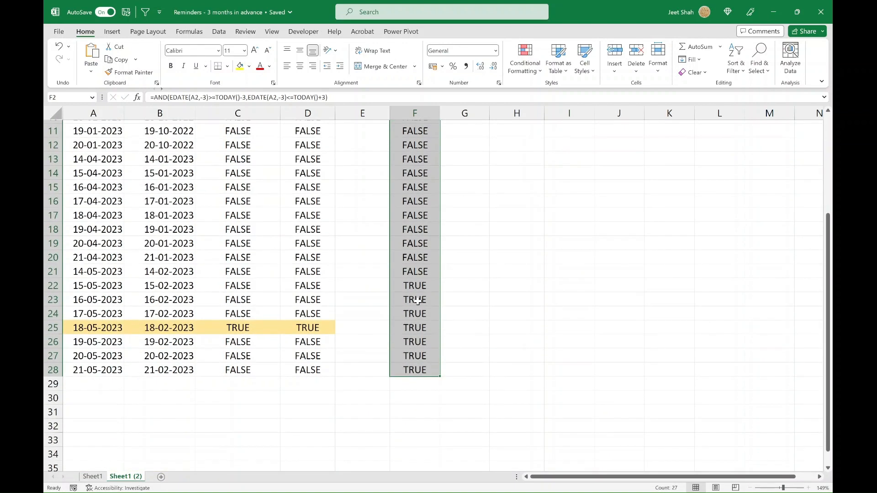
left_click_drag(415, 286, 418, 369)
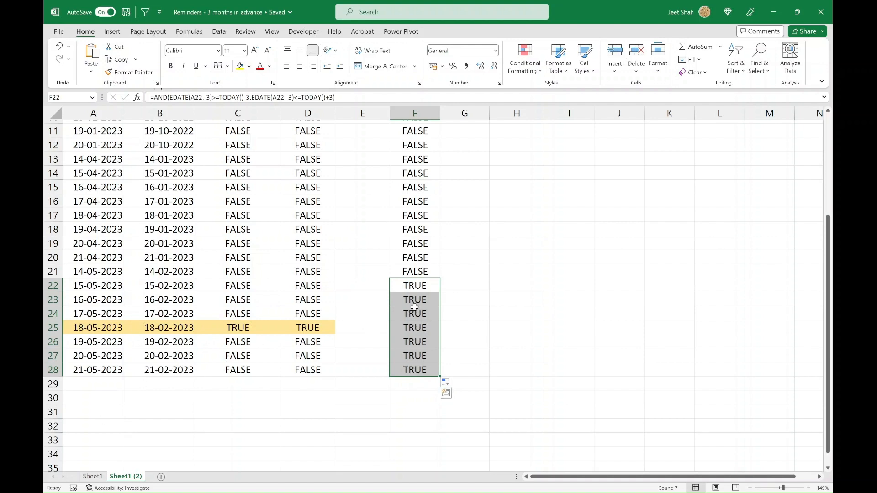
Step: Test the combined formula in F23 by entering 22-05-2023 in A23, and undo that entry
left_click(93, 298)
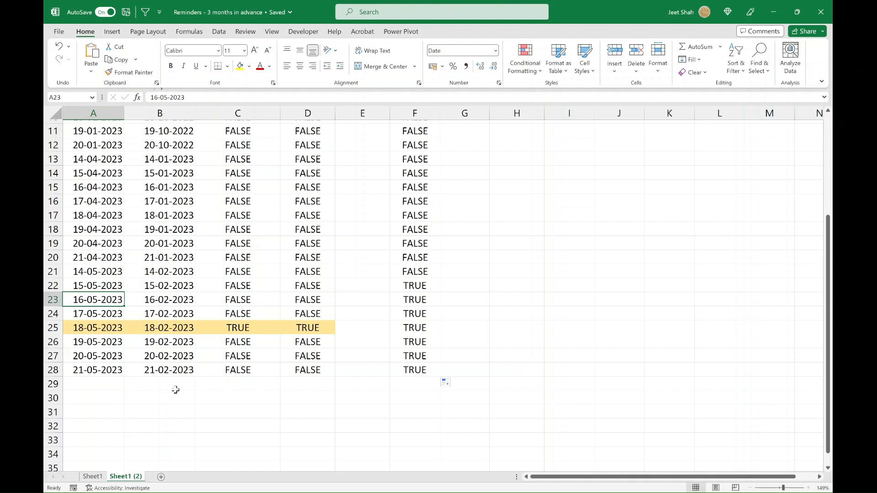
type("22-")
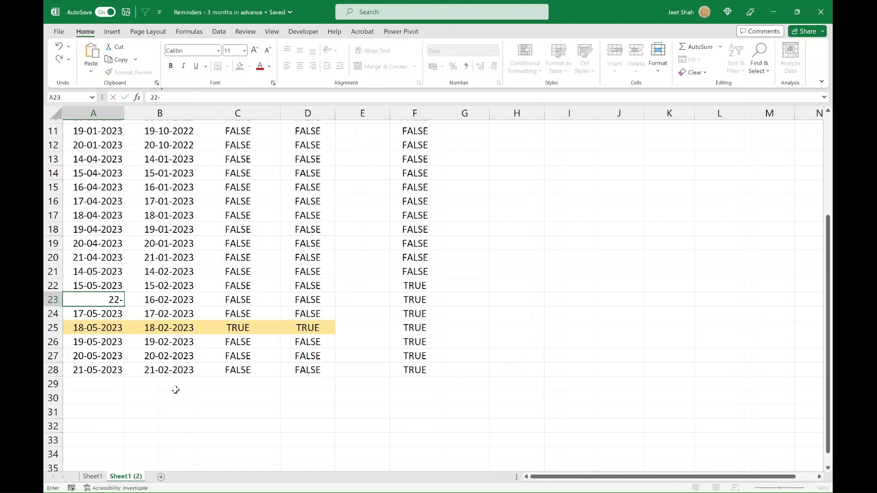
type("05-2023")
key("Tab")
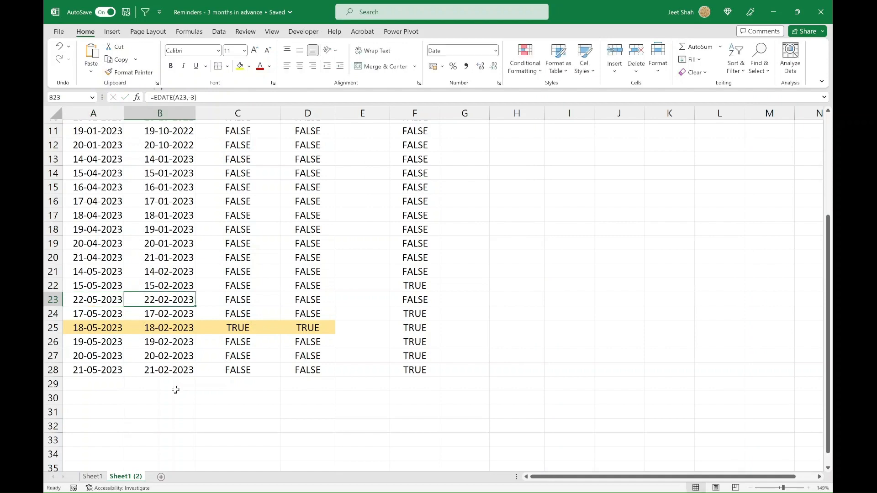
left_click(418, 298)
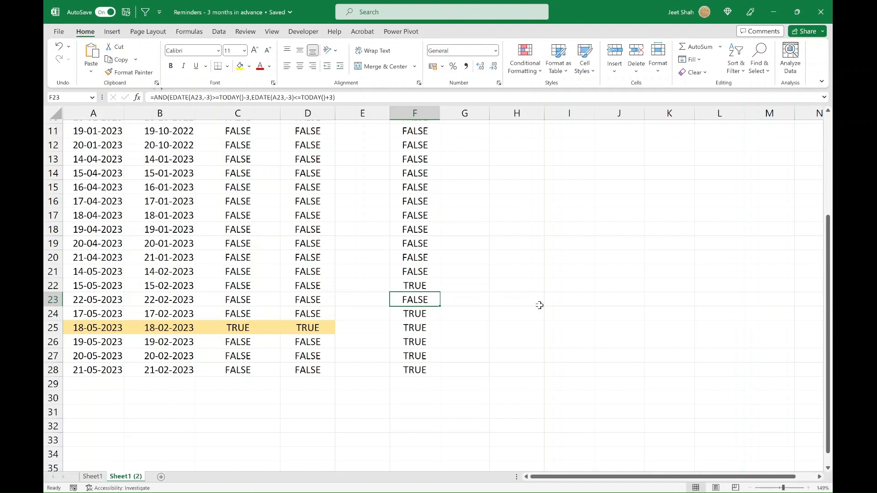
key("ctrl+z")
Step: Copy the full AND formula text from F2 without altering it, and select the range F2:F28
scroll(364, 255, "up", 1)
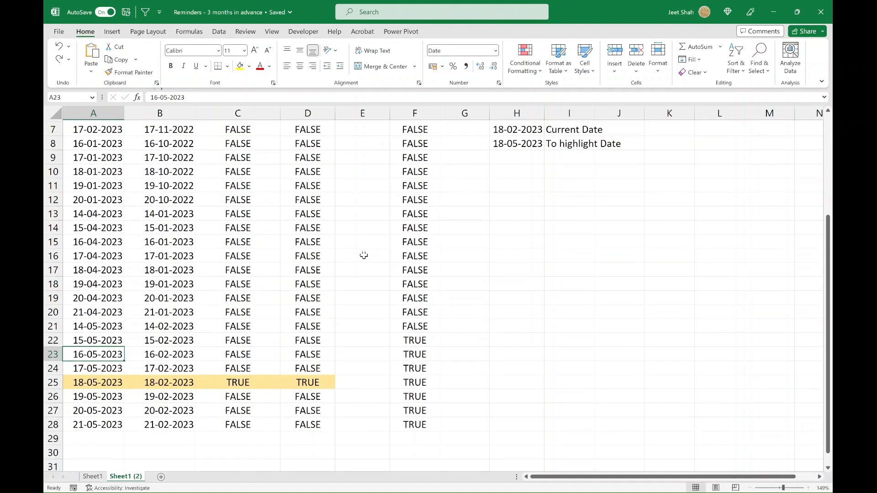
scroll(364, 255, "up", 2)
left_click(411, 140)
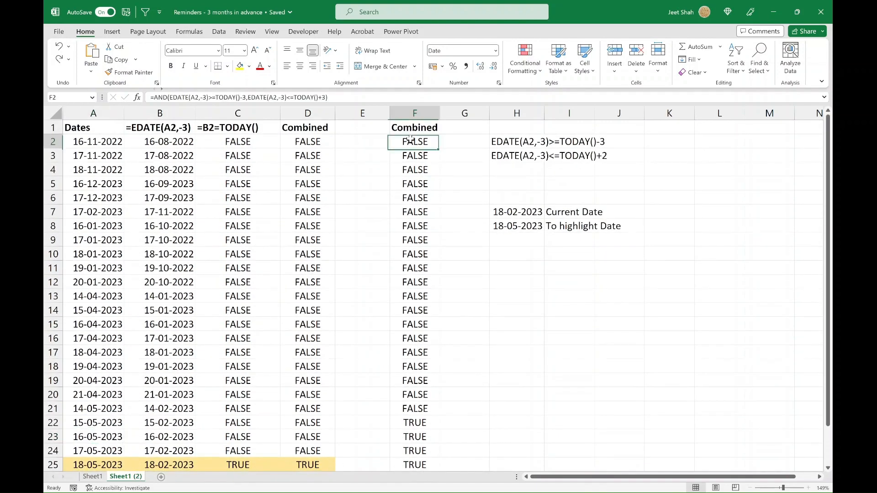
key("ctrl+shift+Down")
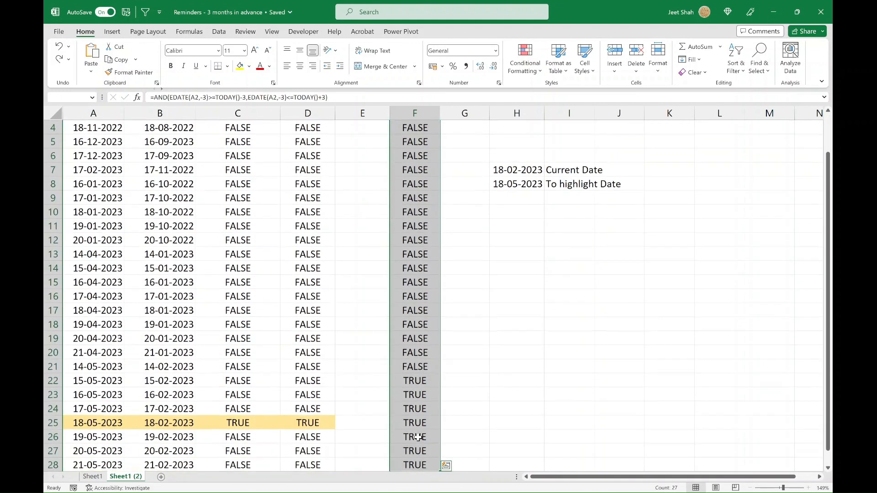
scroll(417, 205, "up", 1)
double_click(411, 142)
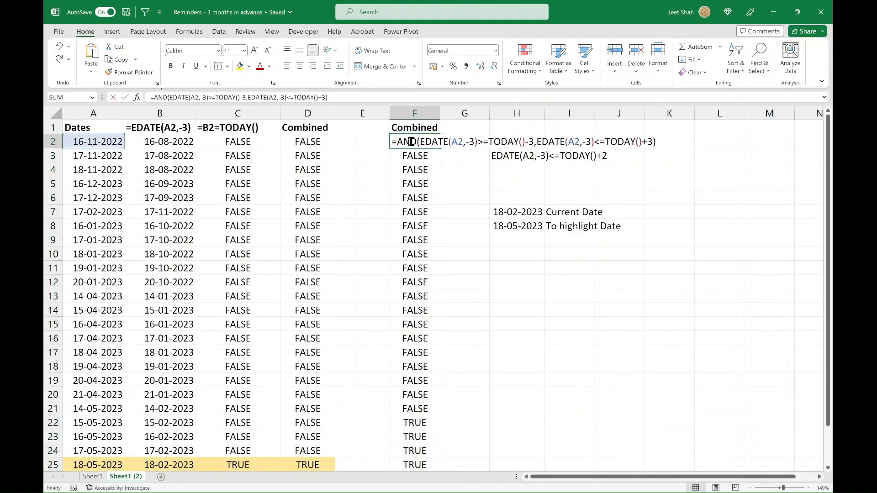
left_click_drag(471, 140, 682, 148)
key("Escape")
key("ctrl+shift+Down")
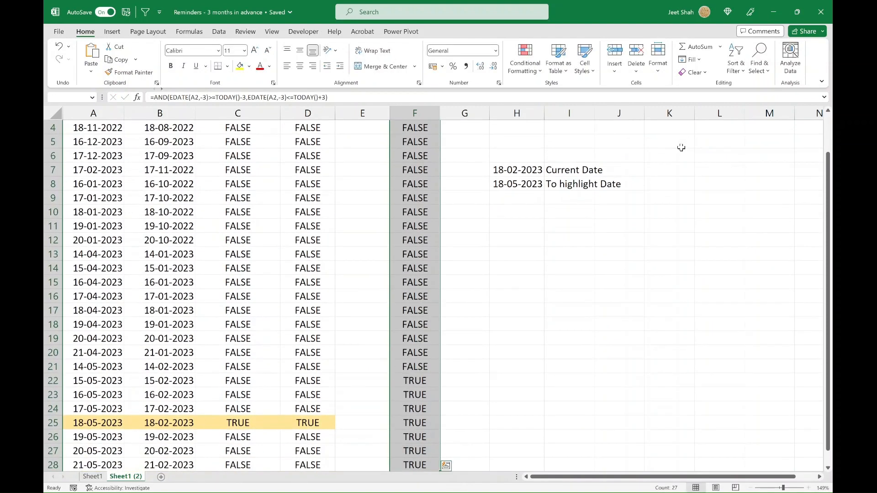
Step: Create a formula-based conditional formatting rule for F2:F28 using =AND(EDATE(A2,-3)>=TODAY()-3,EDATE(A2,-3)<=TODAY()+3)
left_click(527, 58)
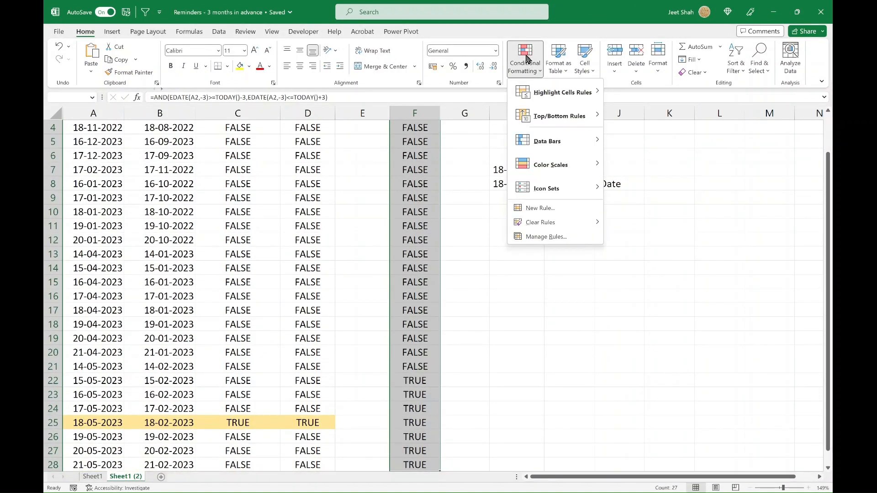
left_click(522, 55)
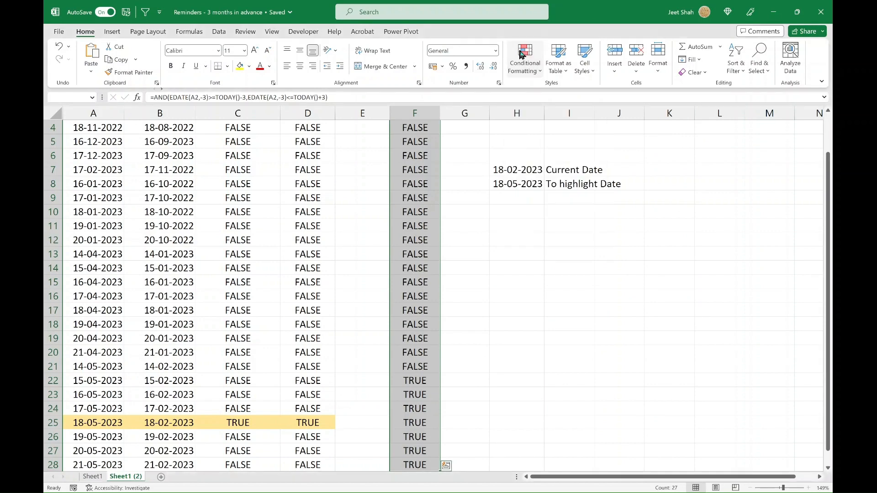
left_click(521, 53)
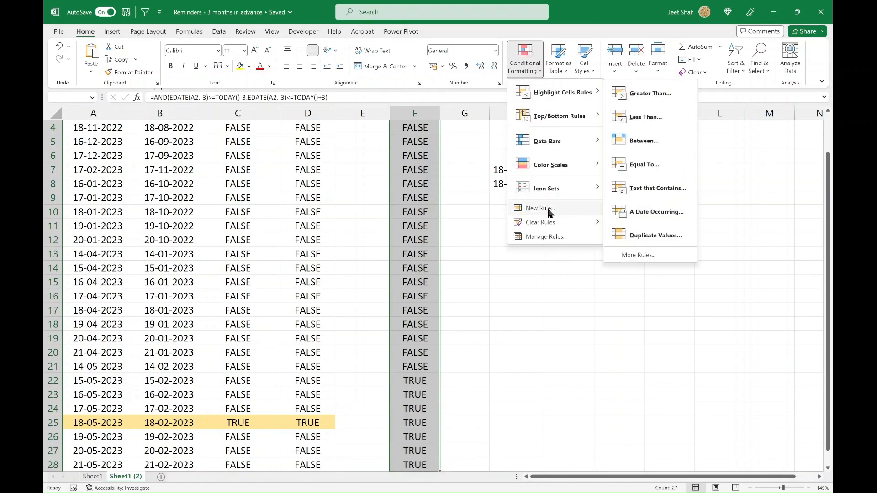
left_click(548, 209)
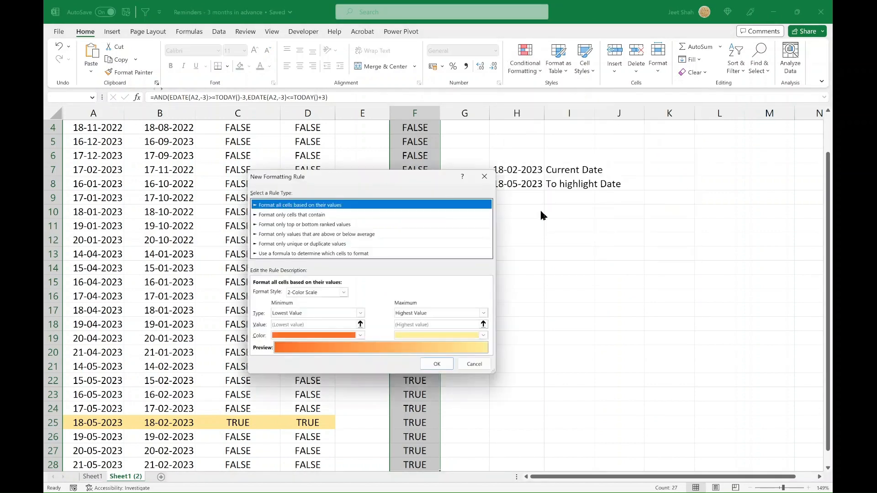
left_click(276, 254)
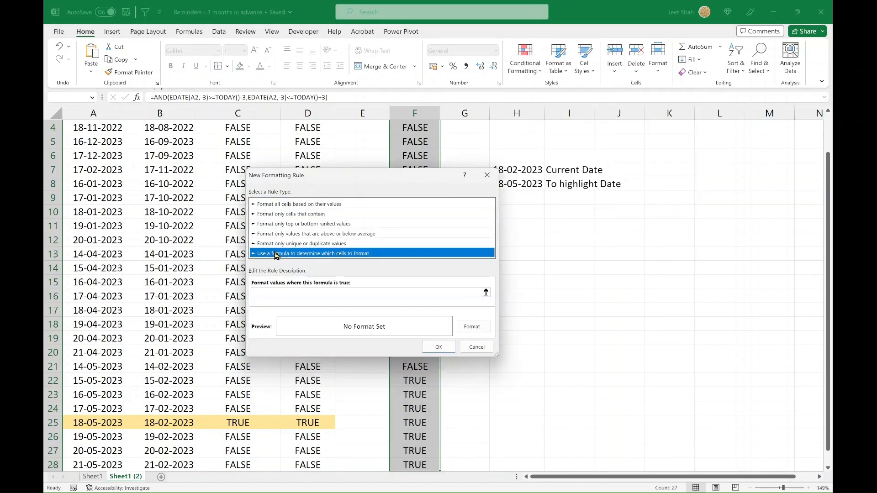
left_click(293, 293)
type("=AND(EDATE(A2,-3)>=TODAY()-3,EDATE(A2,-3)<=TODAY()+3)")
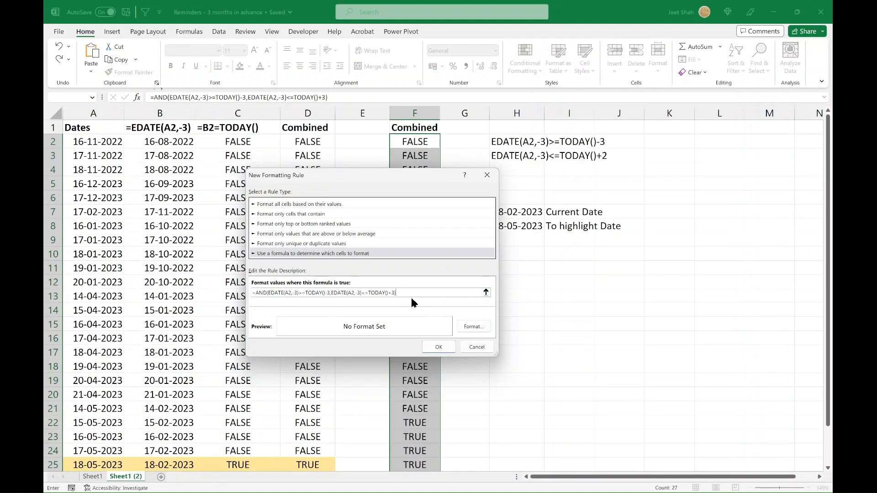
Step: Give the new rule a light green fill, apply it and review the formatting down to F28
left_click(473, 327)
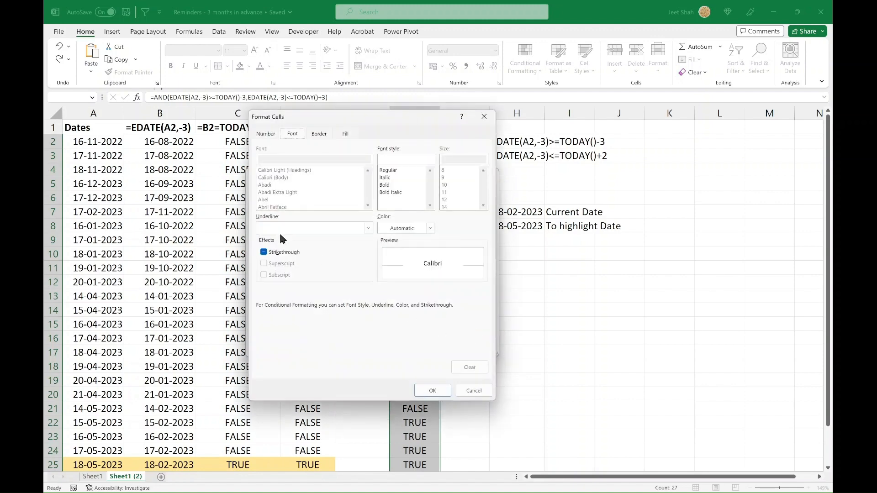
left_click(346, 135)
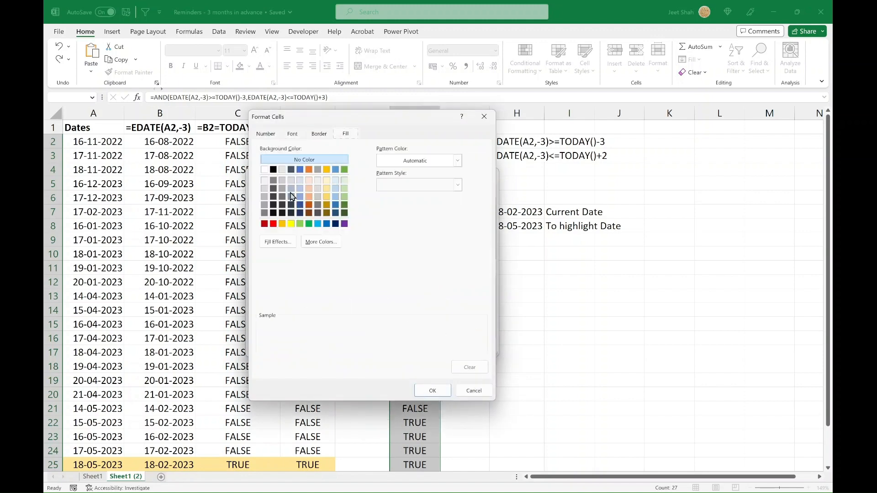
left_click(344, 189)
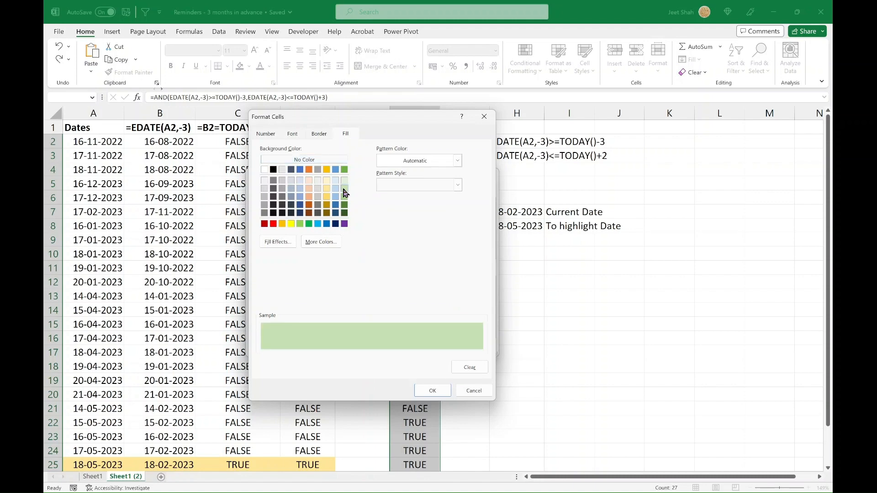
left_click(432, 390)
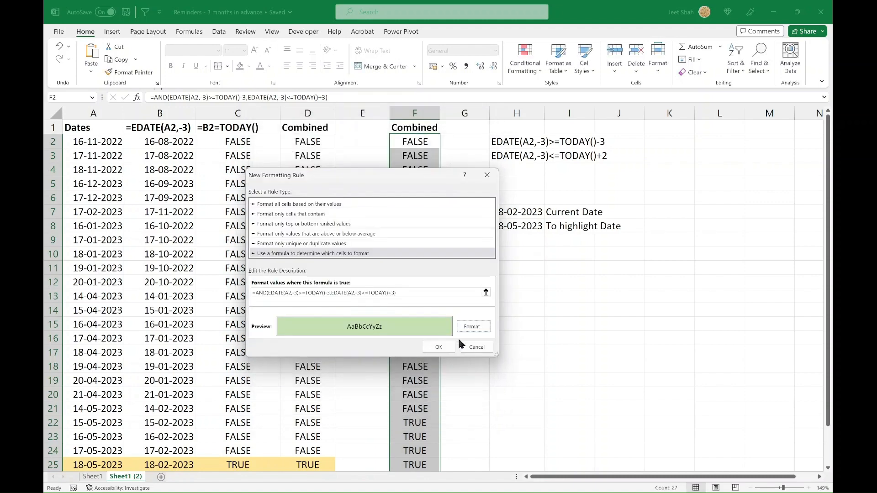
left_click(438, 347)
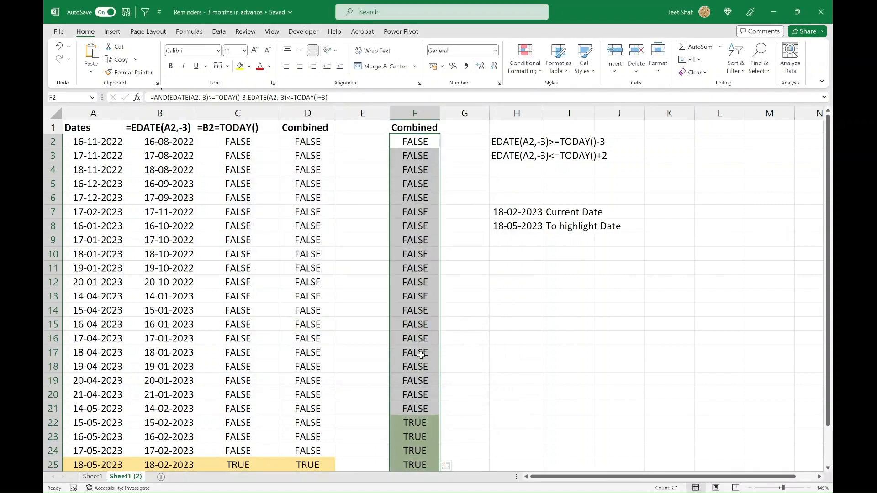
scroll(420, 356, "down", 2)
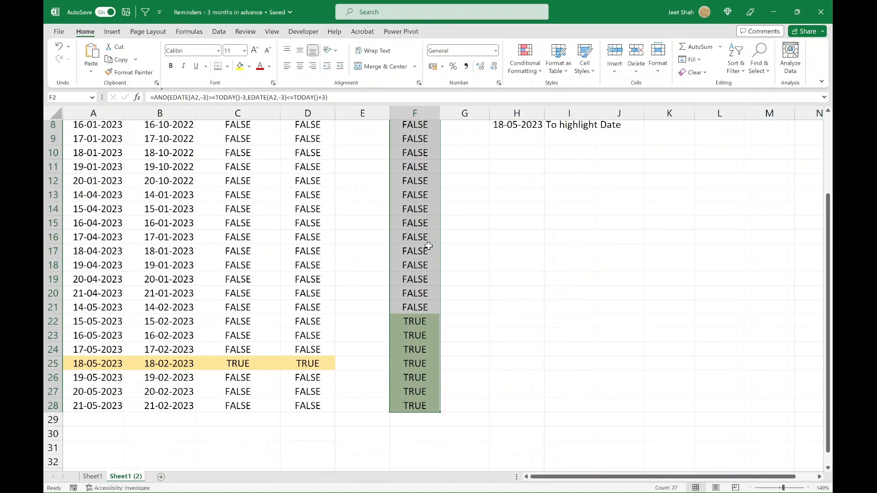
scroll(427, 249, "up", 2)
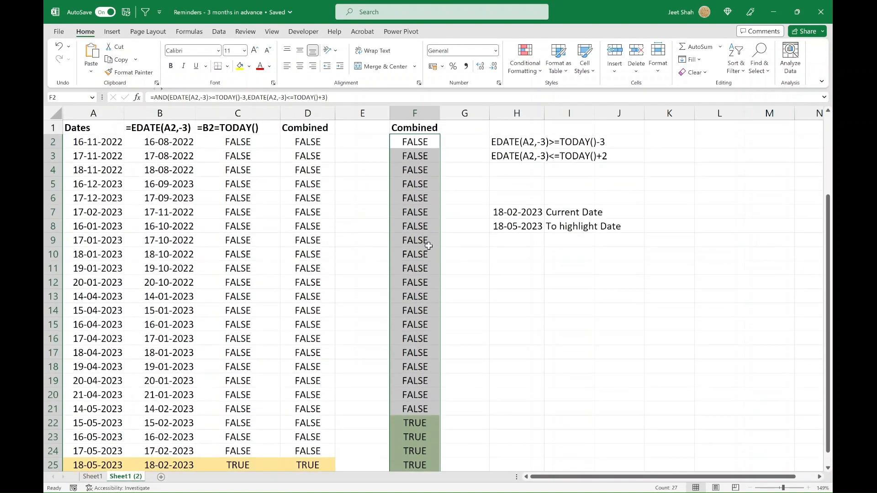
Step: Replace the formula in F2 with the text "reminder?" and fill it down to F28
left_click(415, 140)
scroll(423, 227, "down", 1)
scroll(423, 226, "up", 1)
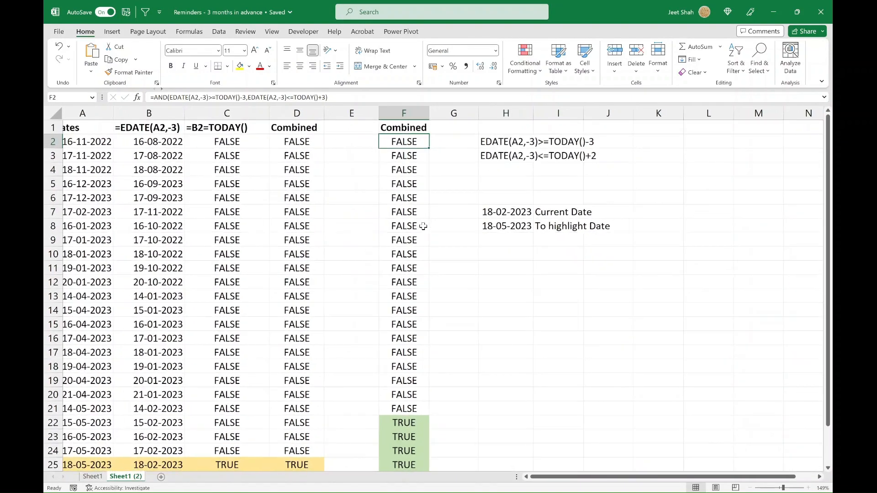
type("tes")
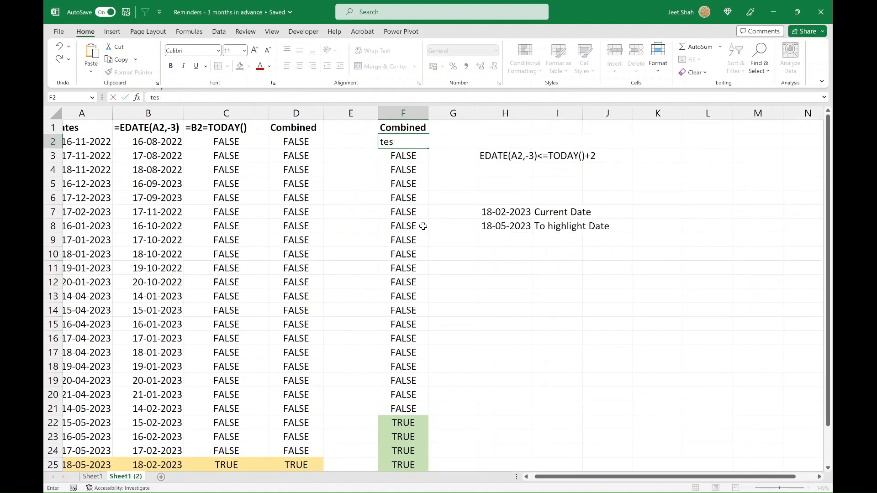
type("reminder?")
key("ctrl+Return")
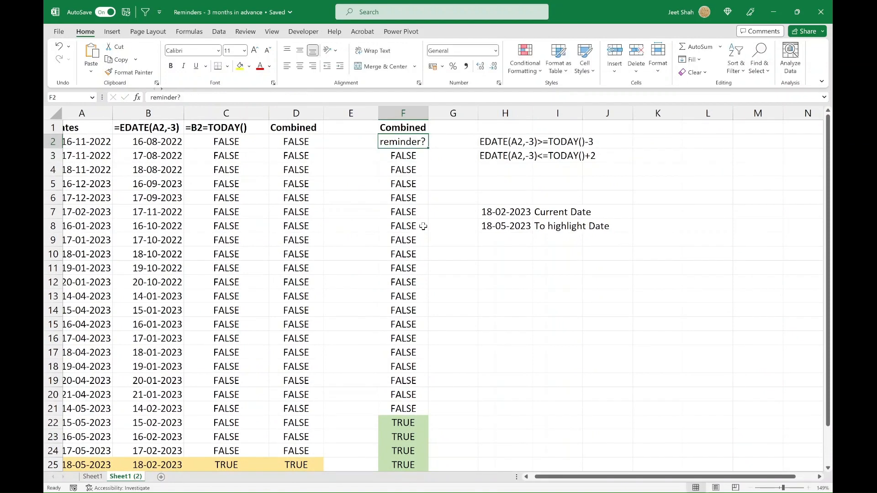
double_click(427, 154)
left_click(418, 354)
scroll(418, 361, "down", 3)
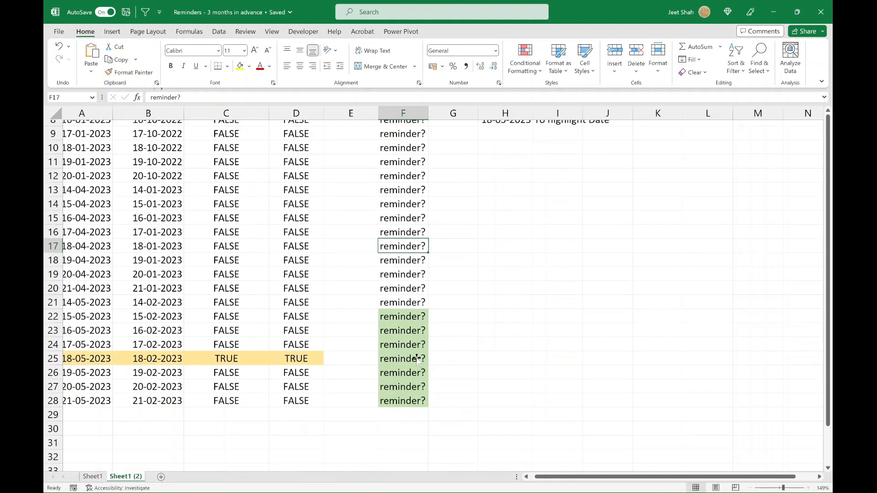
Step: Inspect the contents of the "reminder?" cells in column F and compare their highlighting with the dates
left_click(409, 281)
scroll(403, 221, "up", 3)
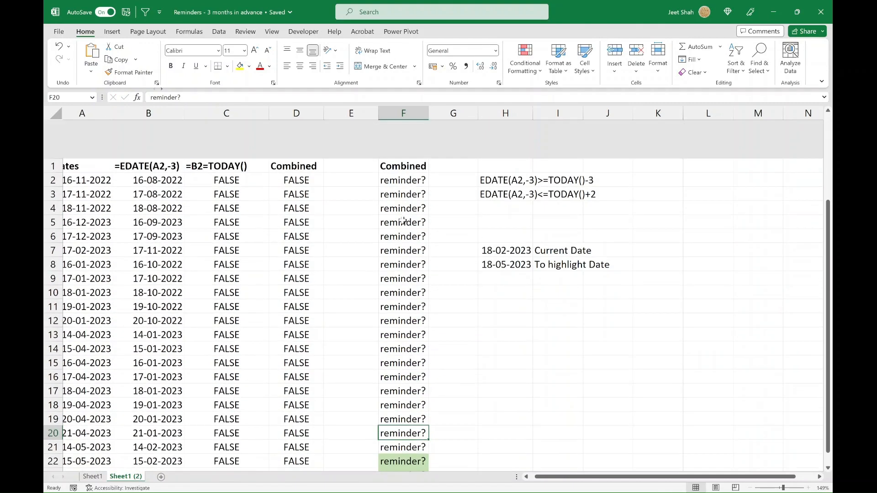
left_click(418, 140)
double_click(419, 141)
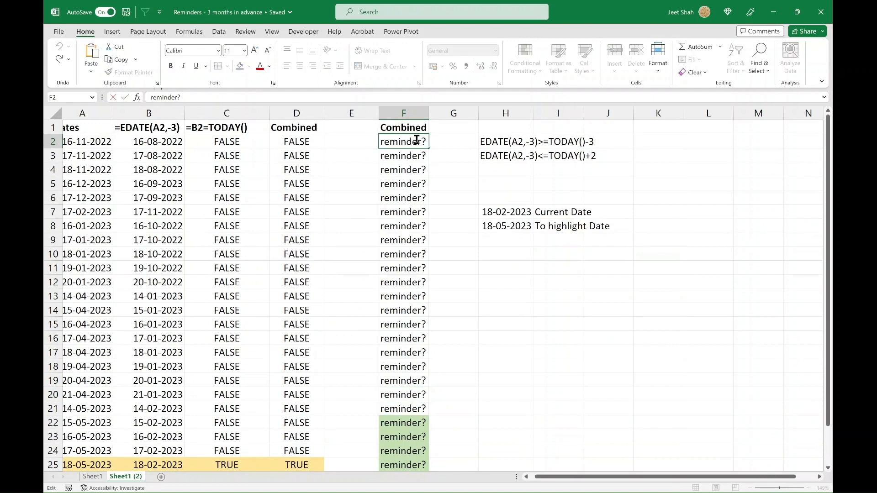
key("Return")
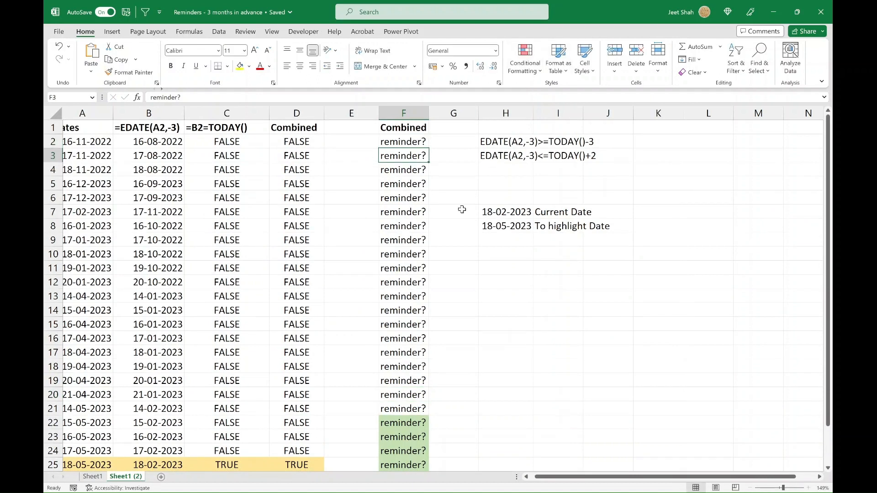
left_click(412, 144)
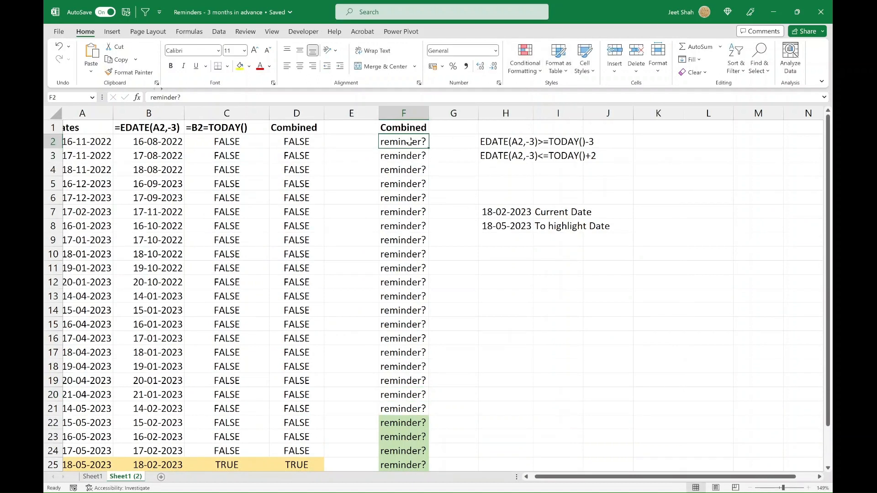
left_click(395, 267)
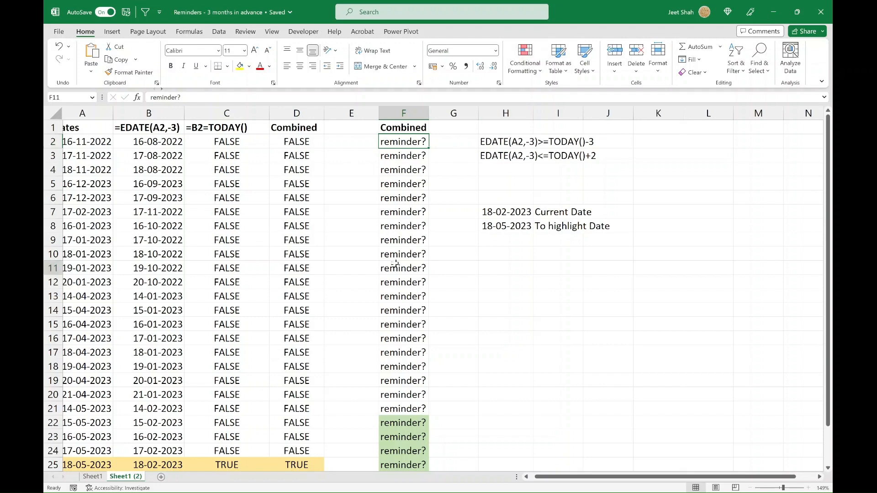
scroll(396, 264, "down", 2)
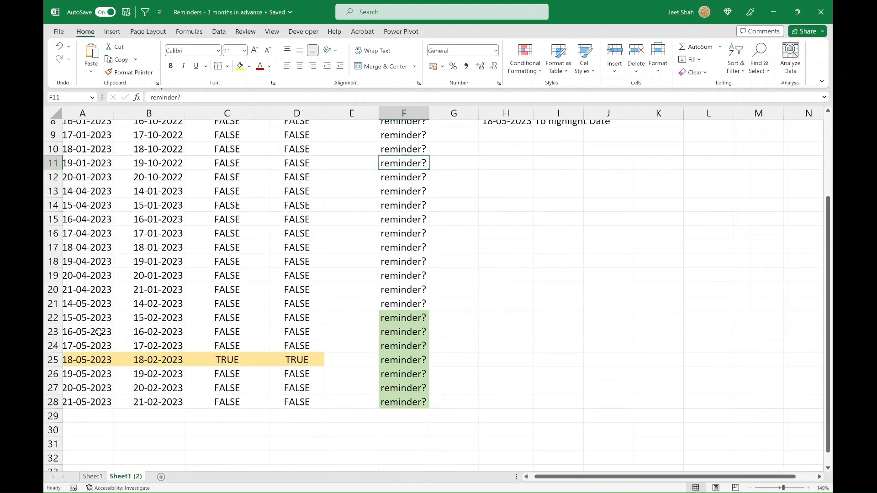
Step: Test the highlighting rule by changing the date in A23 to 22-05-2023 and checking F23
scroll(99, 332, "left", 1)
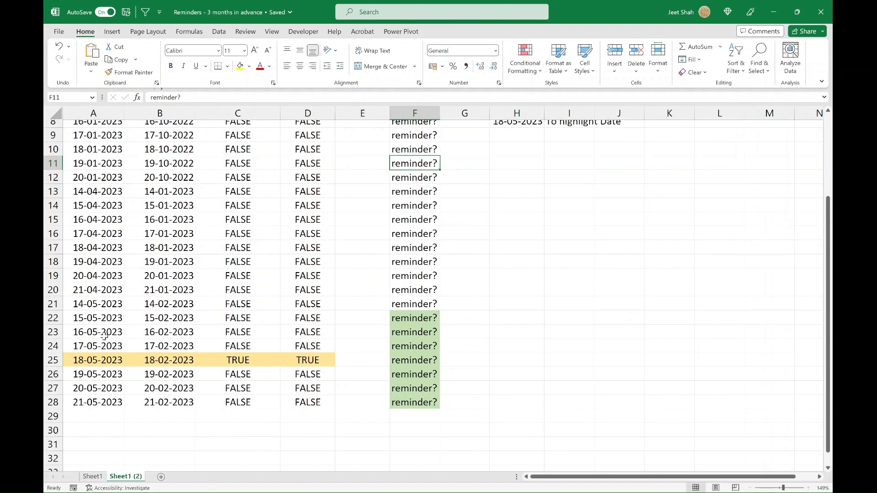
double_click(98, 333)
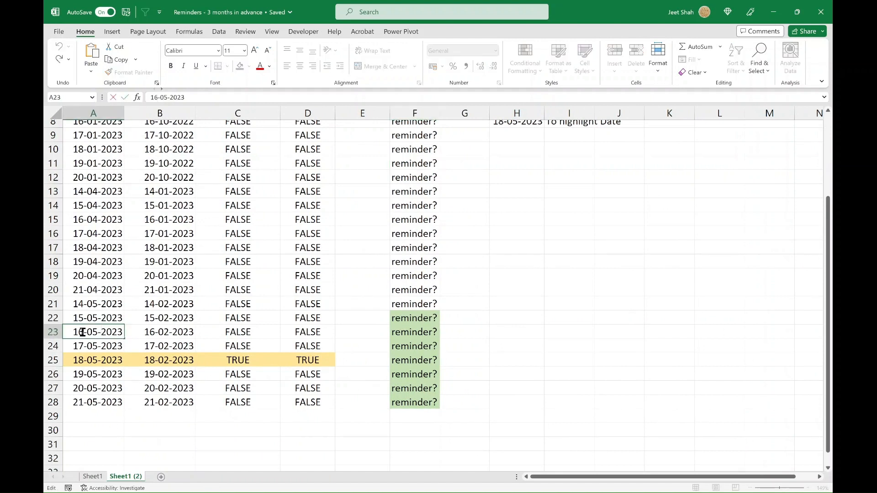
left_click_drag(83, 331, 60, 329)
type("22")
key("Return")
key("Up")
key("Right")
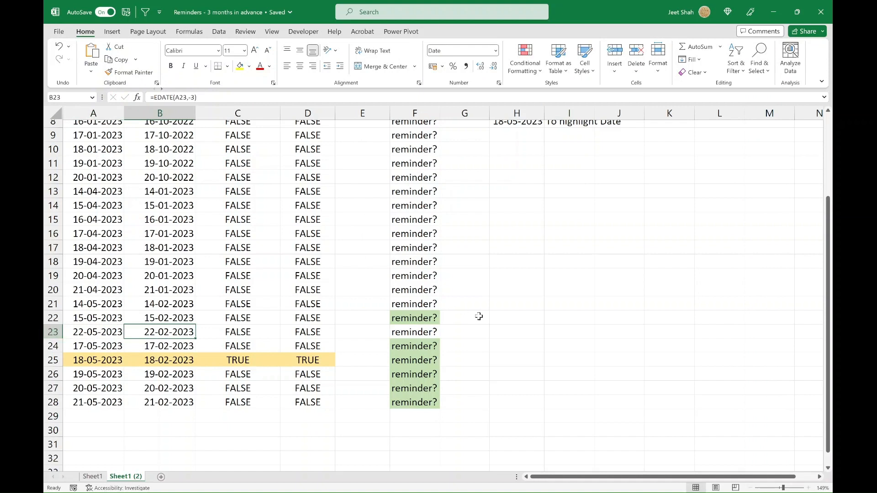
left_click(430, 332)
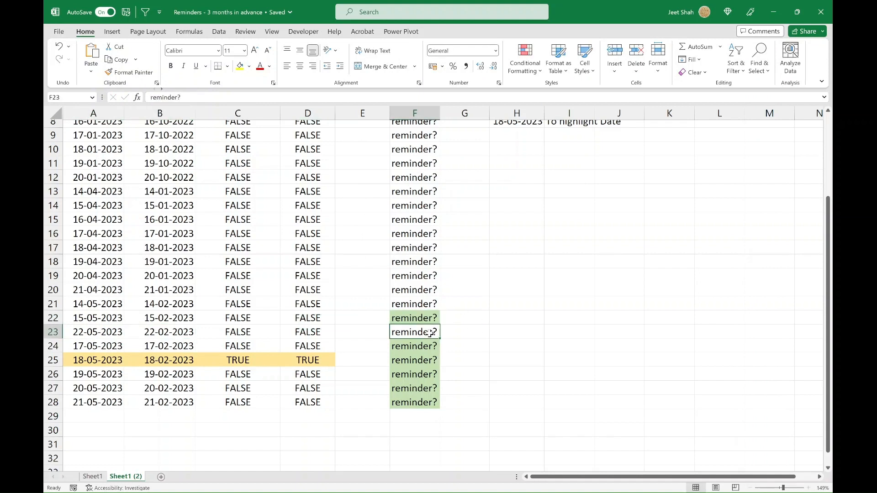